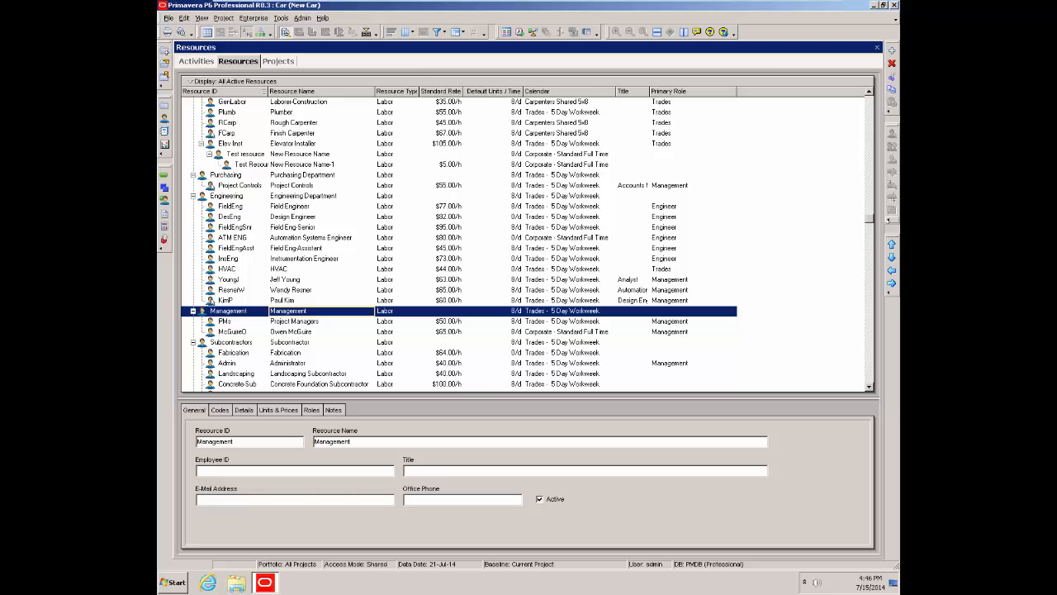
# Step: Collapse the FG Training Resources group and start a new resource under the Engineering Department, accepting the filter change to all resources
pyautogui.moveTo(869, 218); pyautogui.dragTo(869, 97)
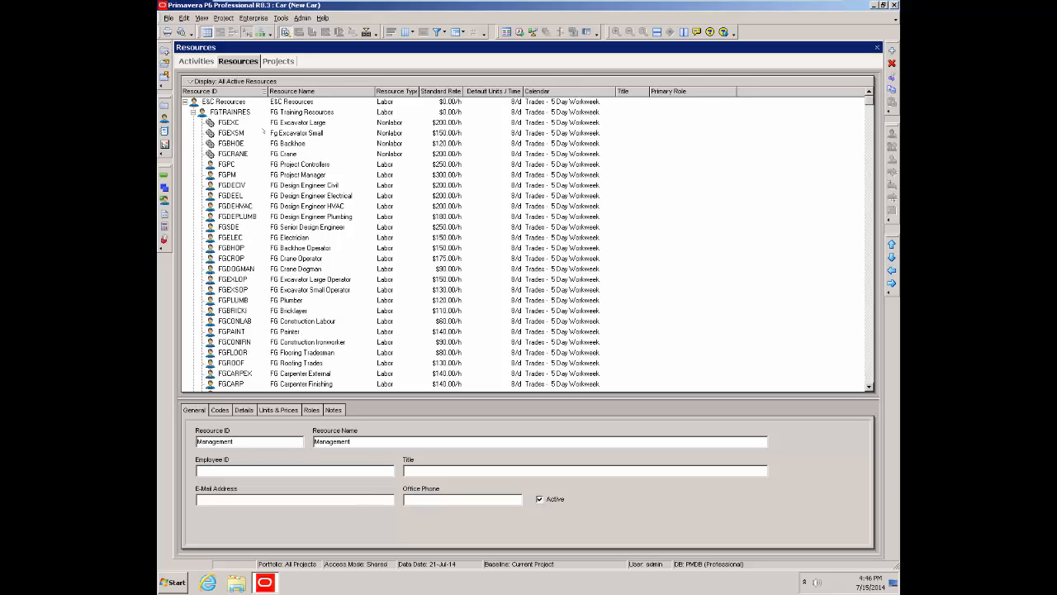
pyautogui.click(193, 113)
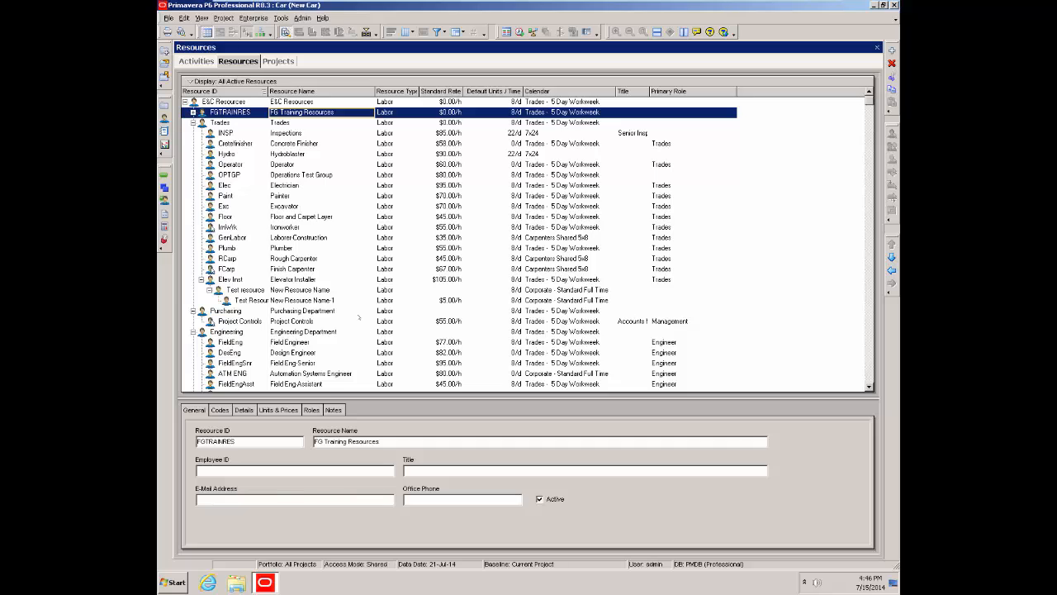
pyautogui.click(255, 332)
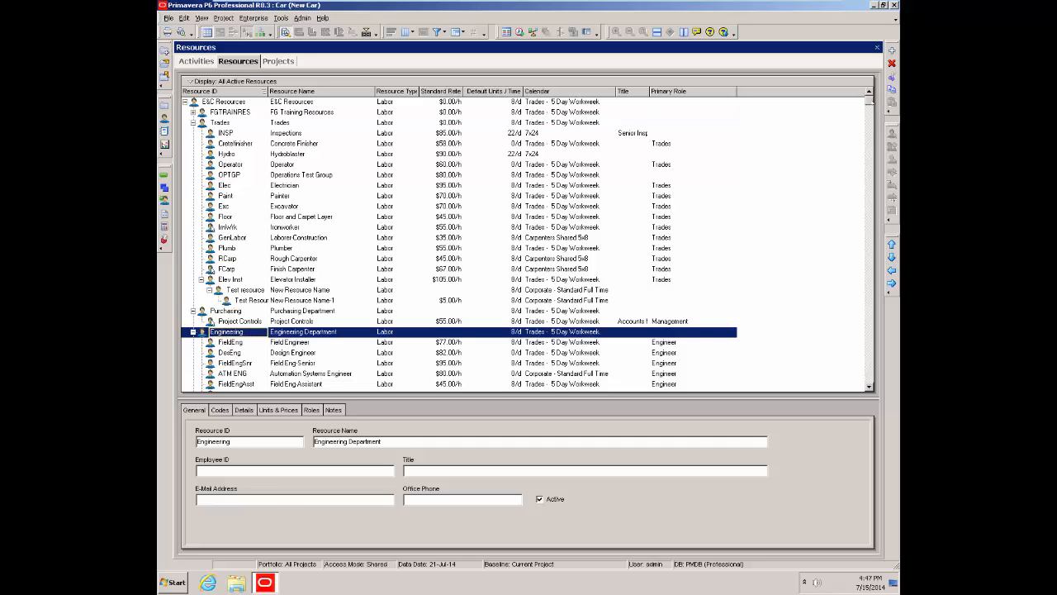
pyautogui.scroll(-4, 527, 243)
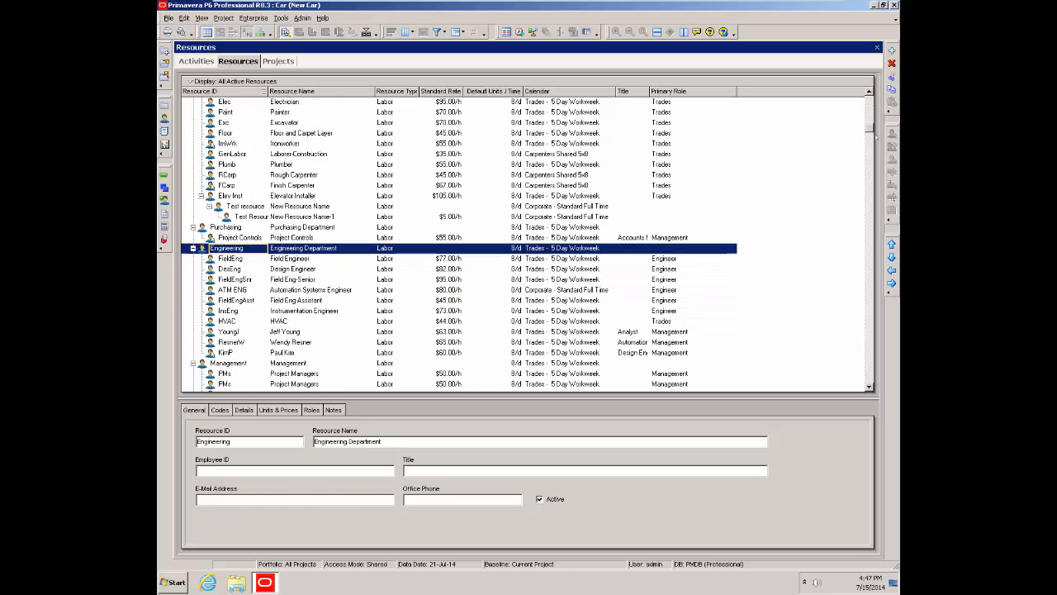
pyautogui.scroll(-1, 639, 274)
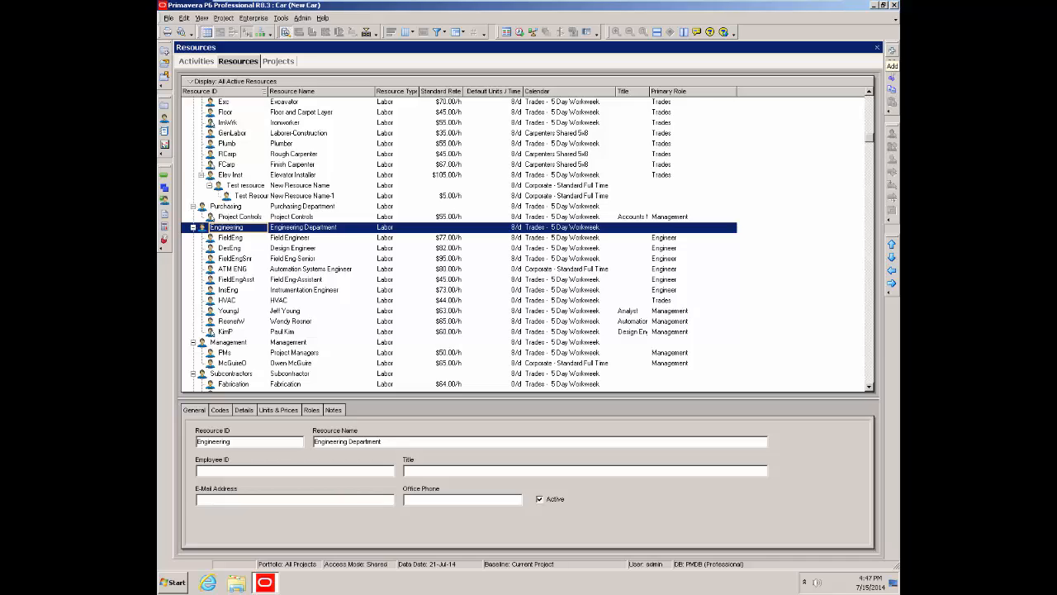
pyautogui.click(893, 51)
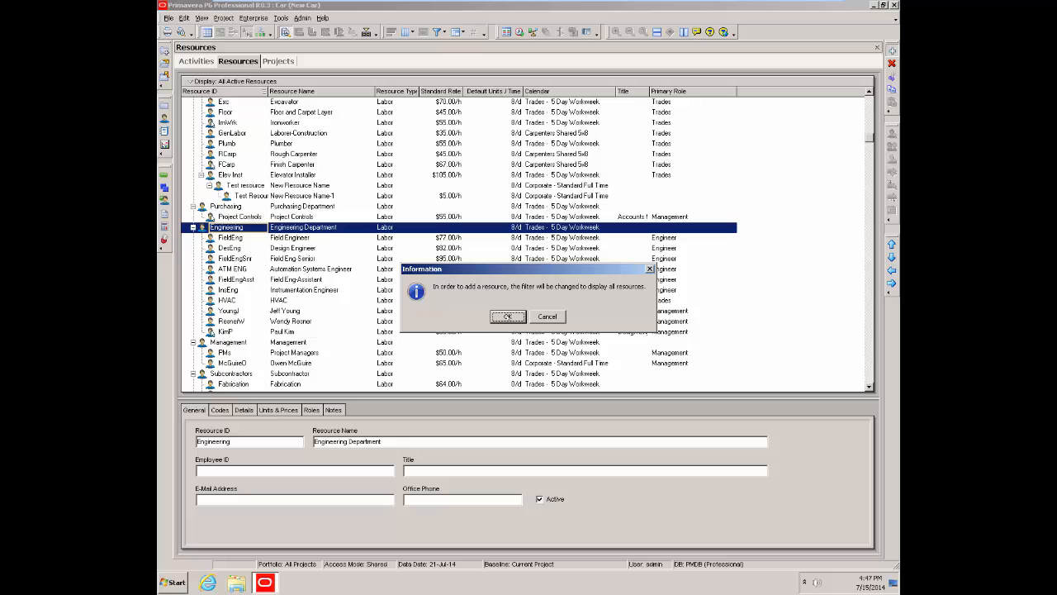
pyautogui.press('Return')
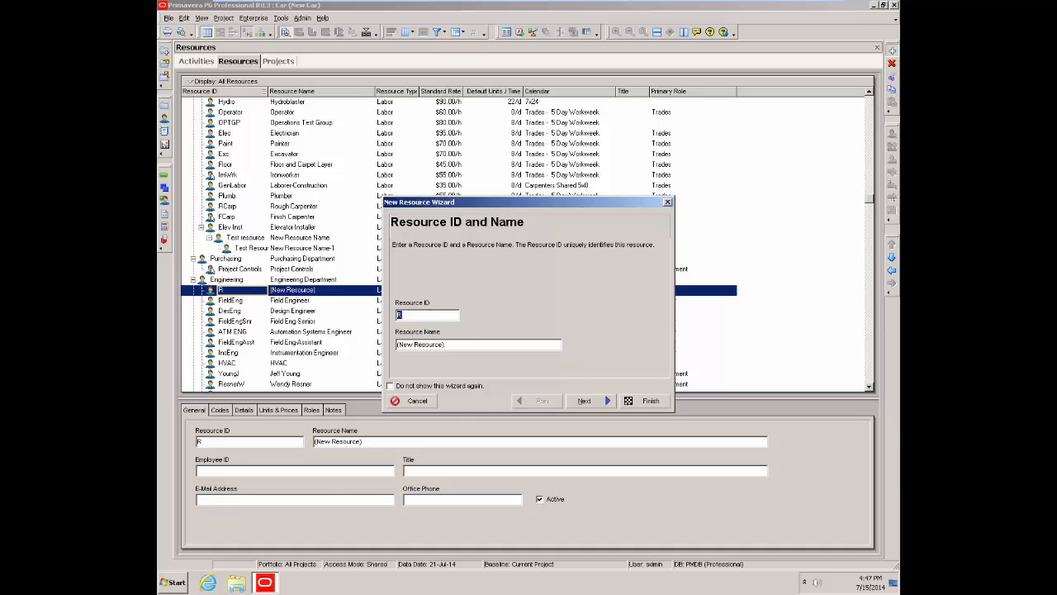
# Step: Give the new resource the ID TH and enter the person's full name, keeping the Labor resource type
pyautogui.write('TH')
pyautogui.press('Tab')
pyautogui.write('Tim Hood')
pyautogui.click(588, 401)
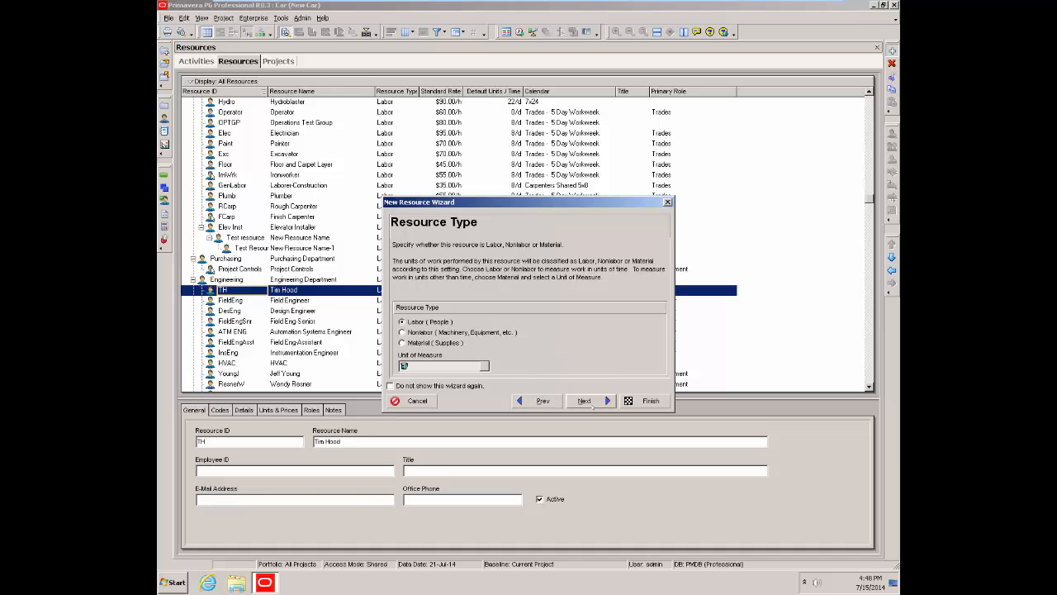
pyautogui.click(599, 402)
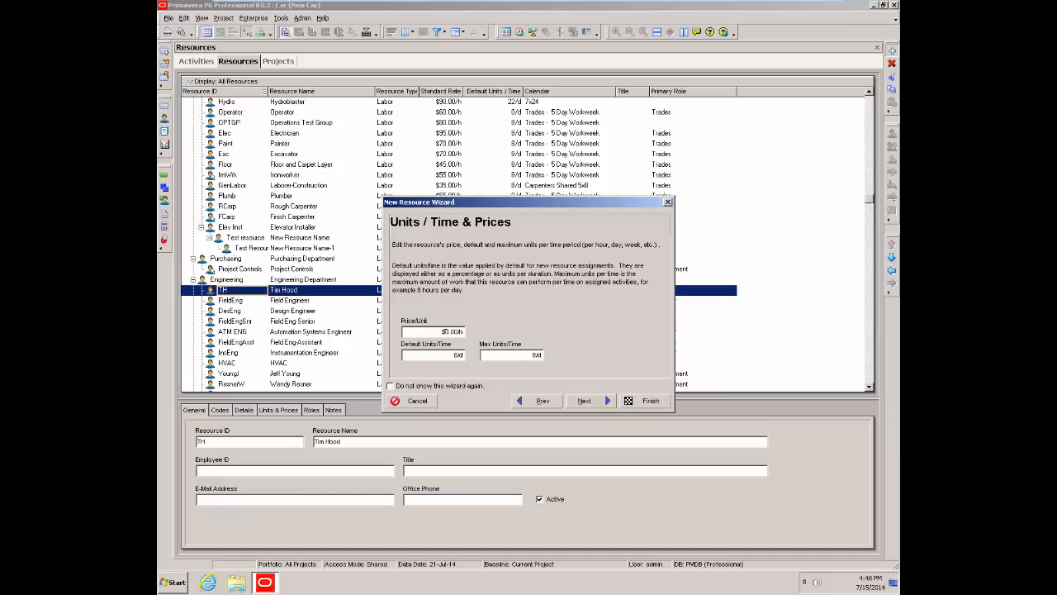
# Step: Set the resource's price per unit to $40/h and leave the office phone and e-mail address blank
pyautogui.click(445, 331)
pyautogui.press('BackSpace')
pyautogui.write('40')
pyautogui.click(583, 401)
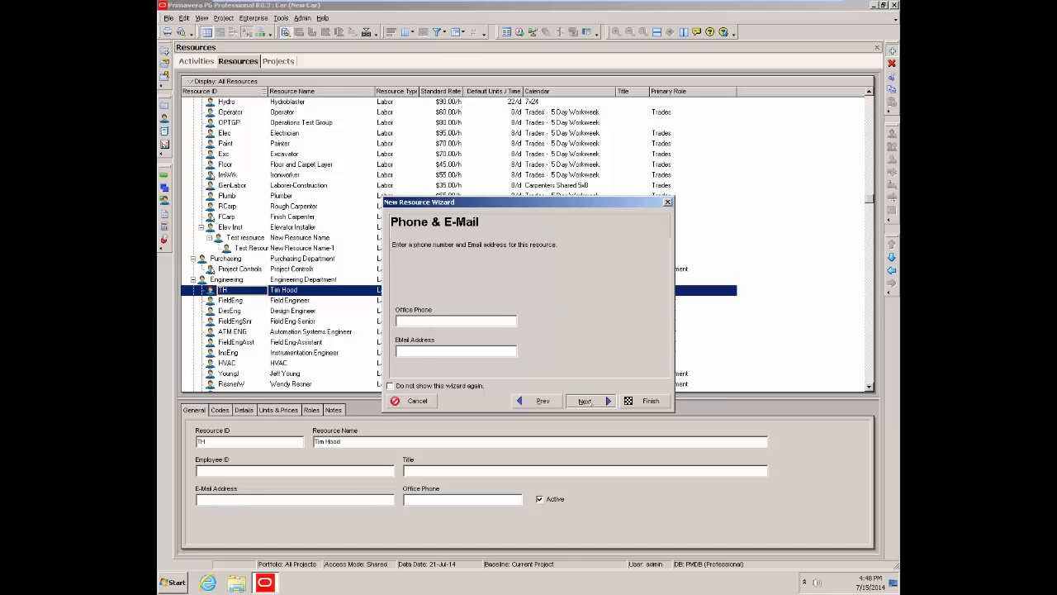
pyautogui.click(585, 401)
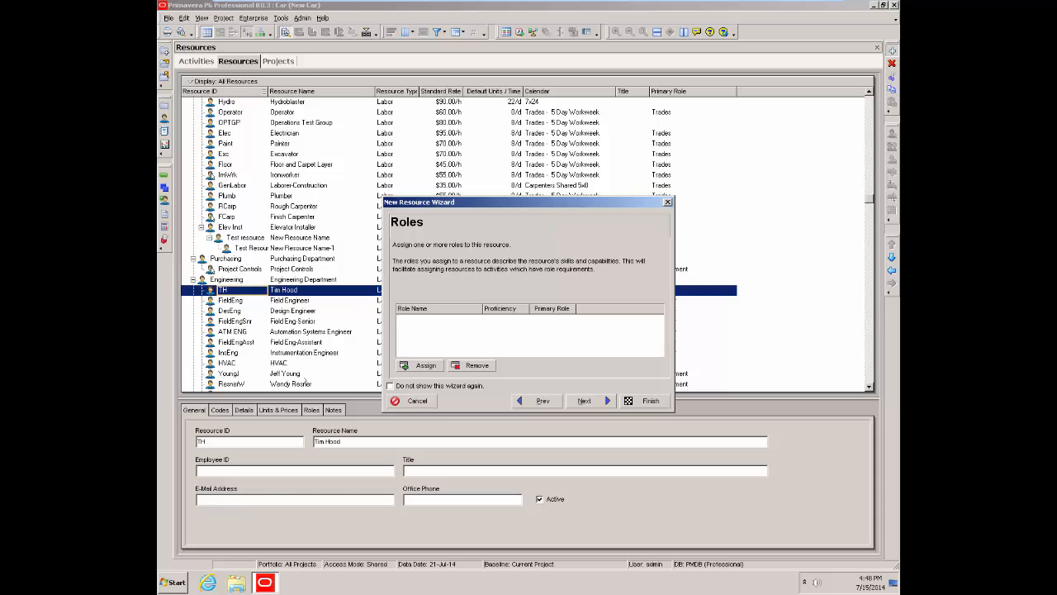
# Step: List all roles and assign the Electrical Engineer role to the new resource
pyautogui.moveTo(500, 208); pyautogui.dragTo(562, 207)
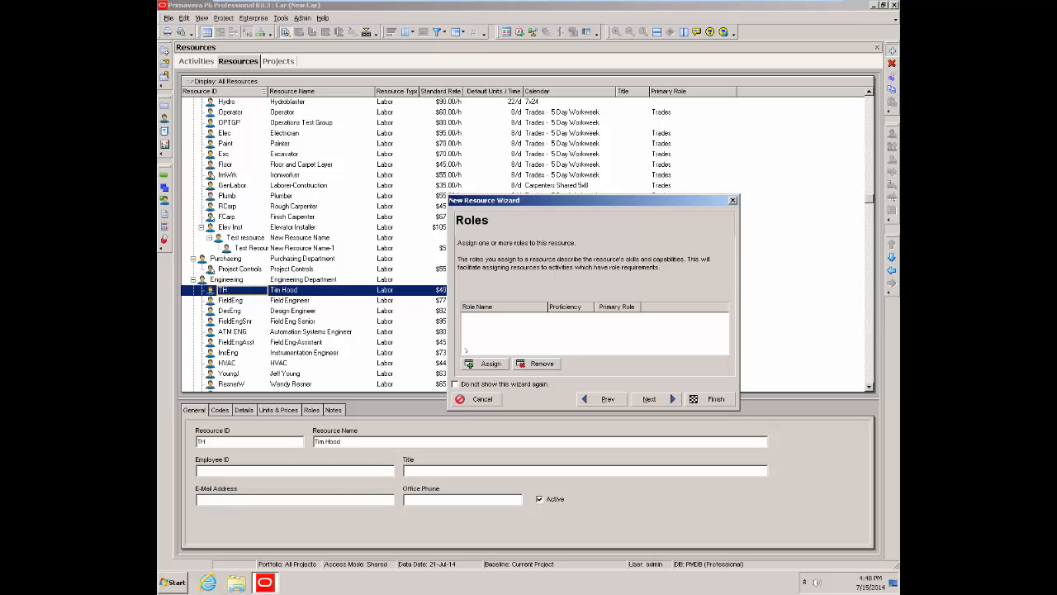
pyautogui.click(487, 364)
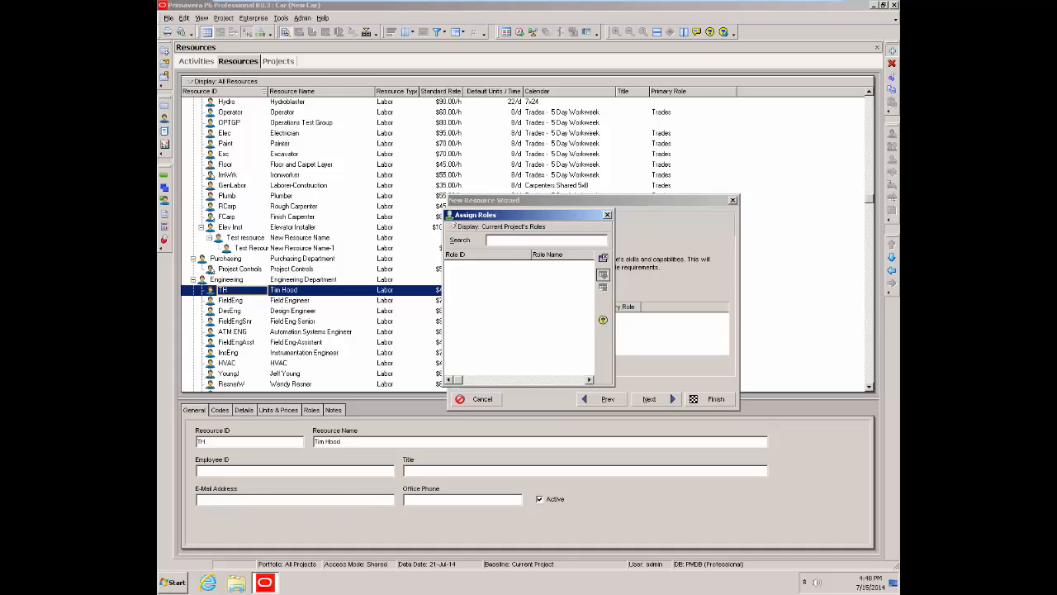
pyautogui.click(475, 226)
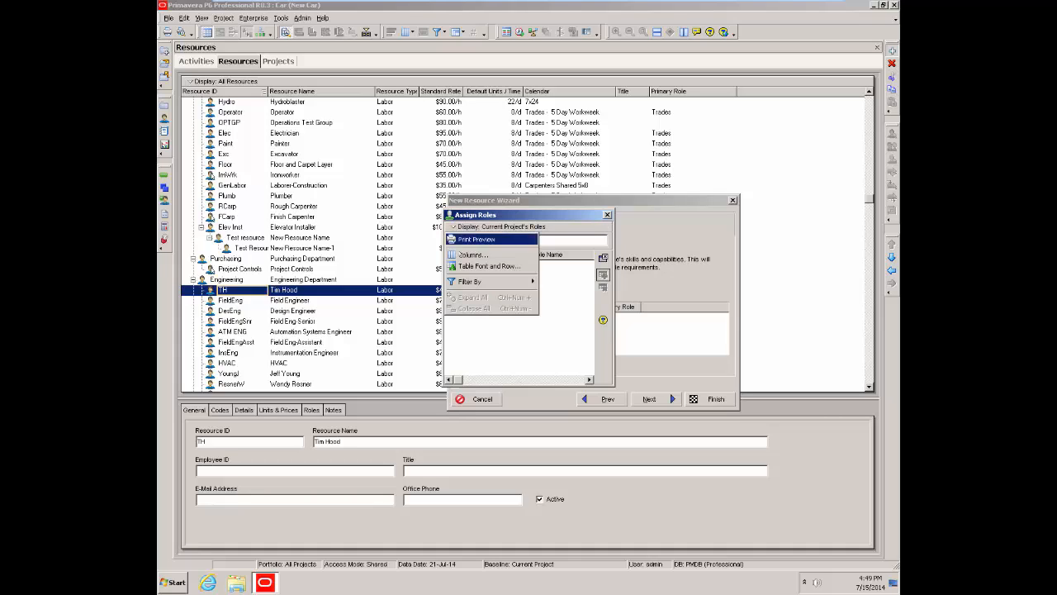
pyautogui.moveTo(462, 284)
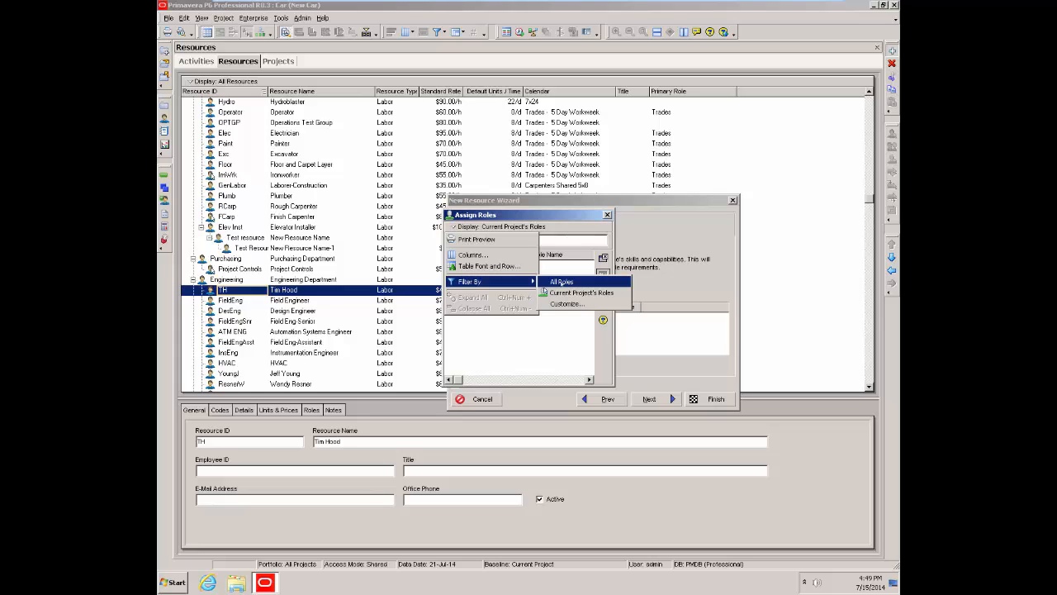
pyautogui.click(561, 282)
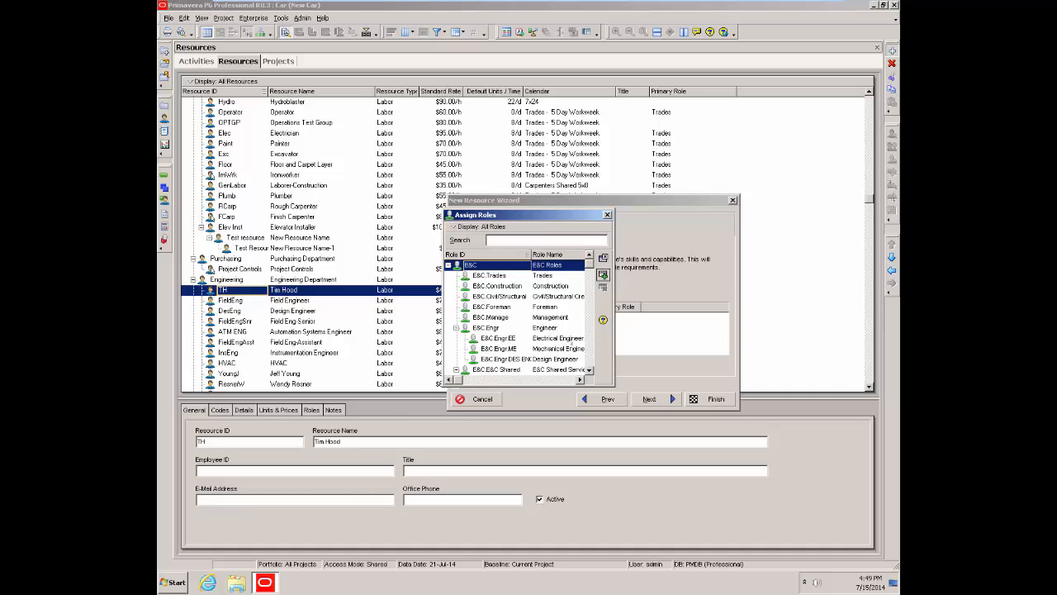
pyautogui.click(572, 340)
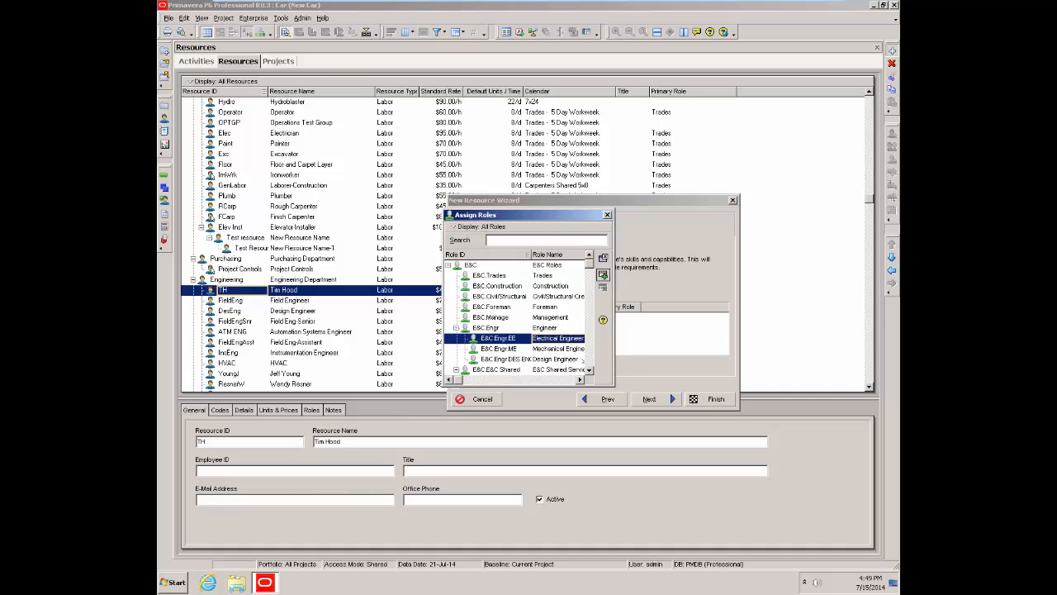
pyautogui.click(603, 274)
pyautogui.click(604, 258)
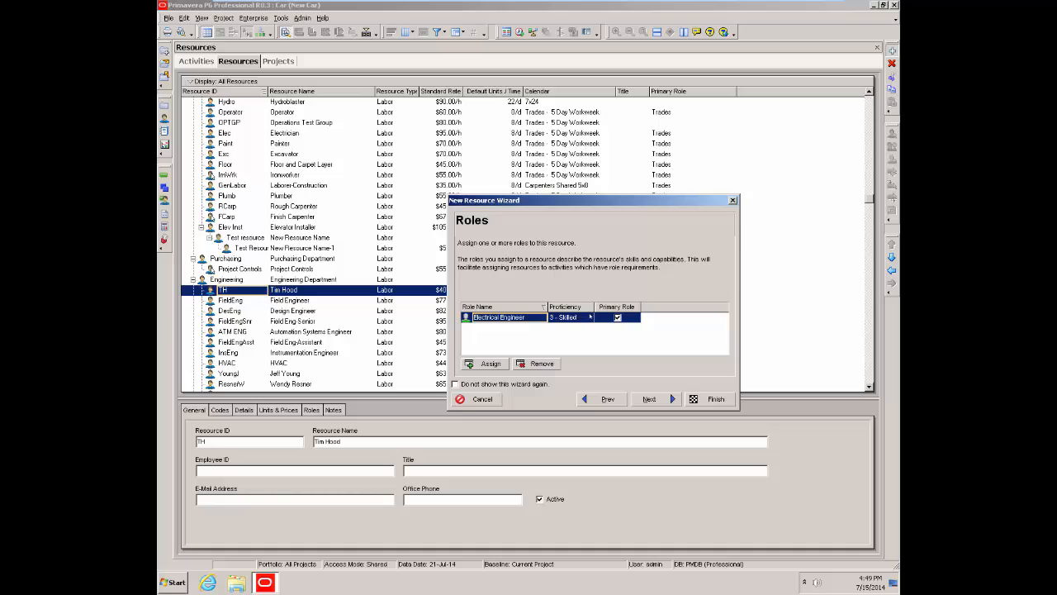
# Step: Keep the Electrical Engineer role's proficiency at 3 - Skilled and continue to the resource calendar settings
pyautogui.click(590, 316)
pyautogui.click(589, 317)
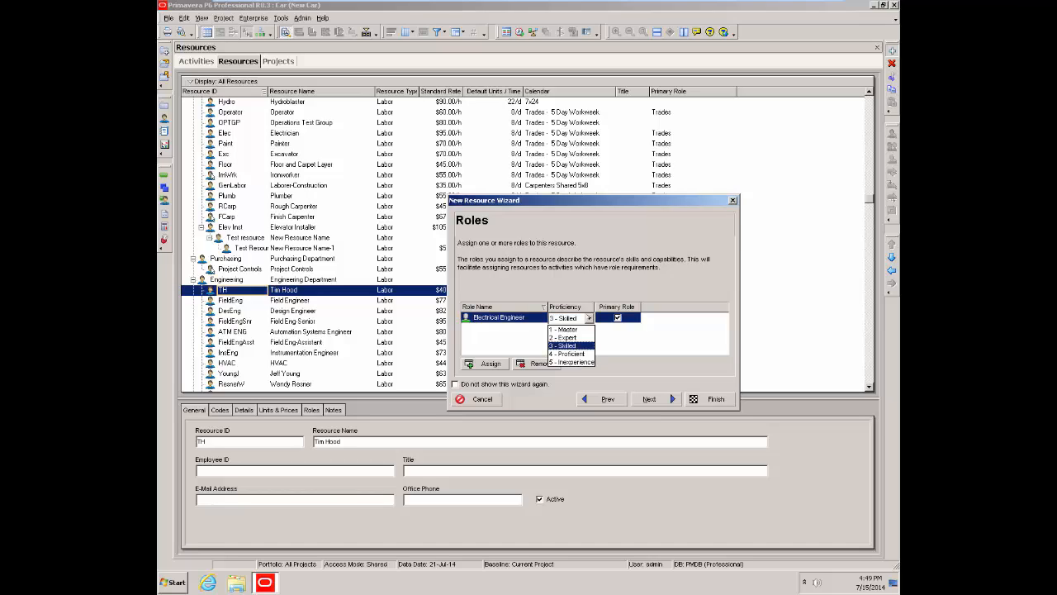
pyautogui.click(592, 346)
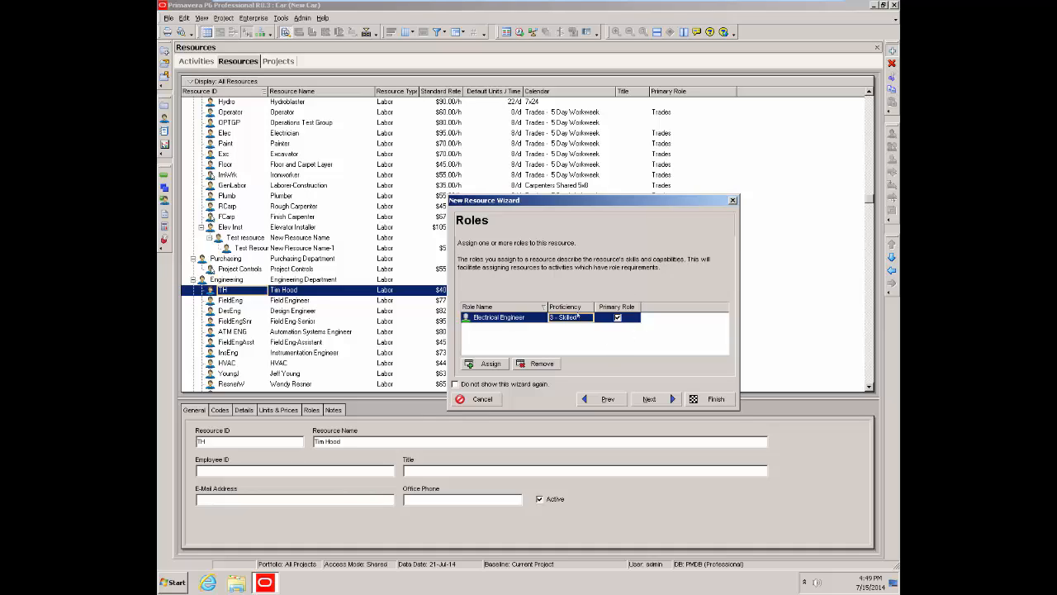
pyautogui.click(649, 399)
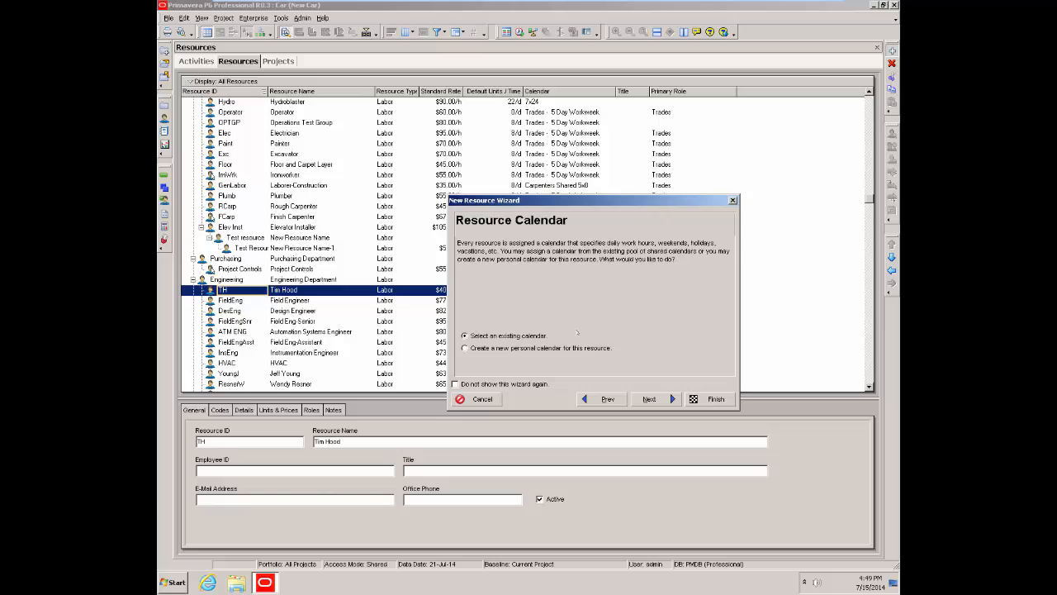
# Step: Accept the existing Trades - 5 Day Workweek calendar and auto-computed actuals, and finish creating the resource
pyautogui.click(653, 399)
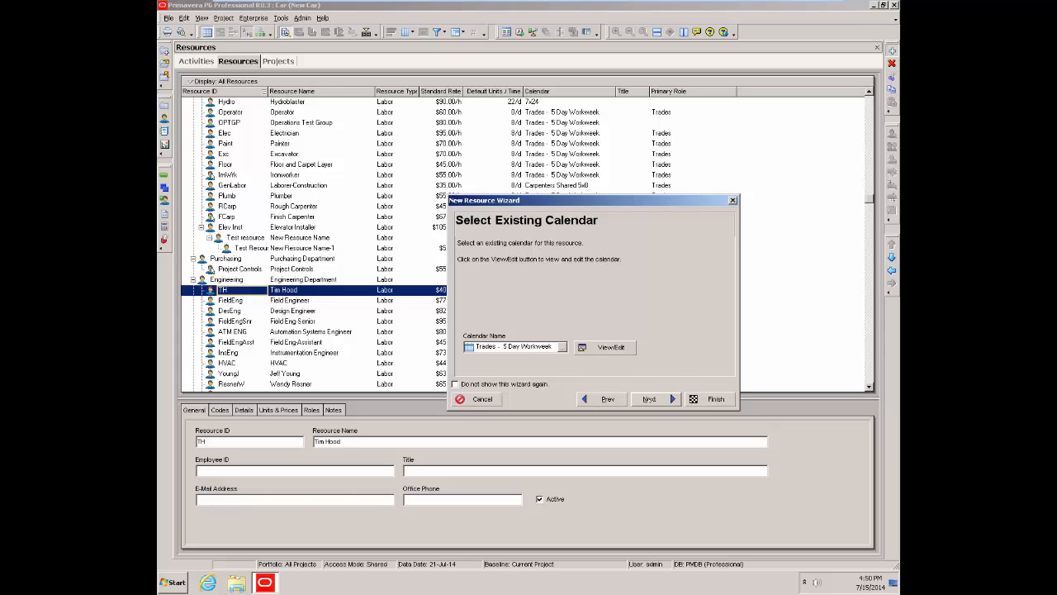
pyautogui.click(650, 400)
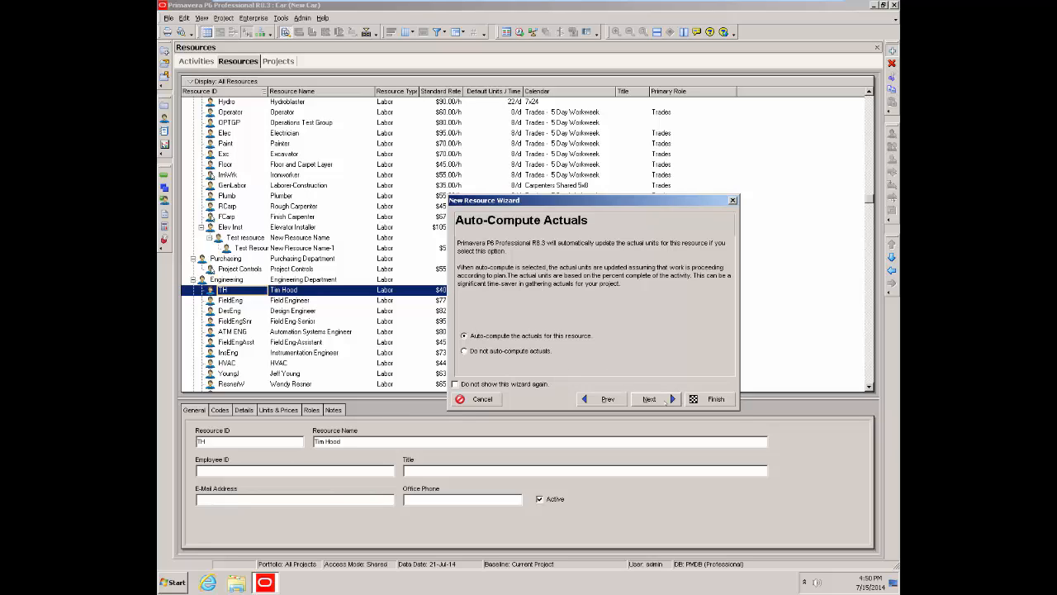
pyautogui.click(651, 399)
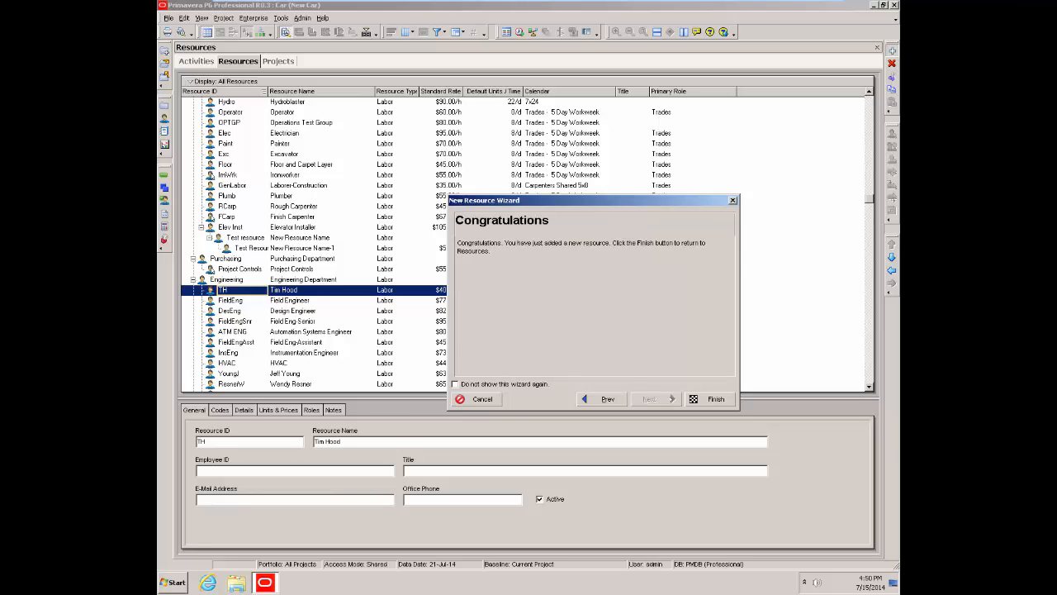
pyautogui.click(711, 398)
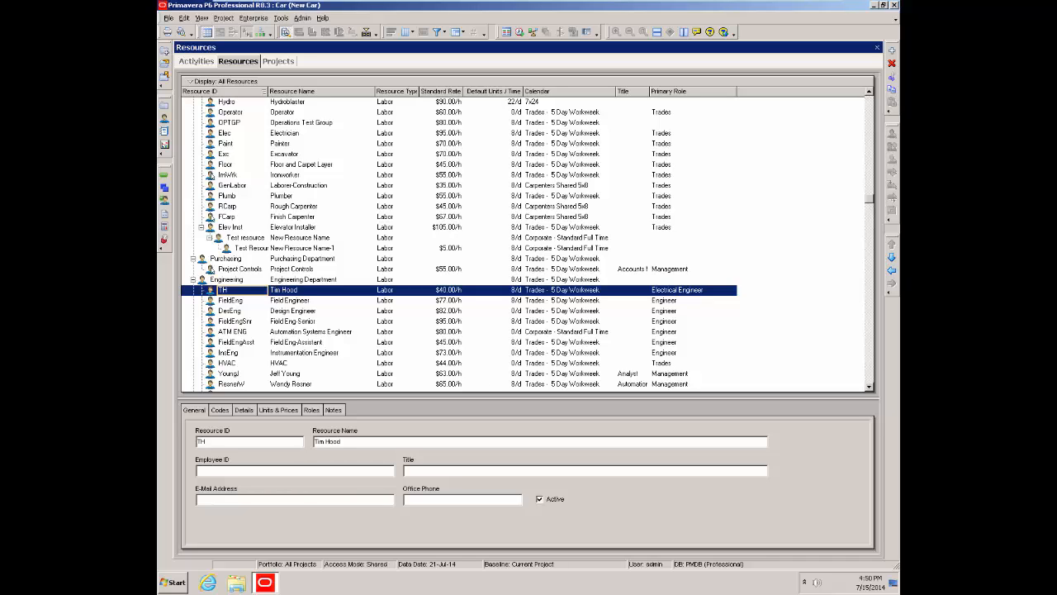
# Step: Switch to the project's activities and show the resource assignments of A1020 Organize in the Design phase
pyautogui.click(196, 62)
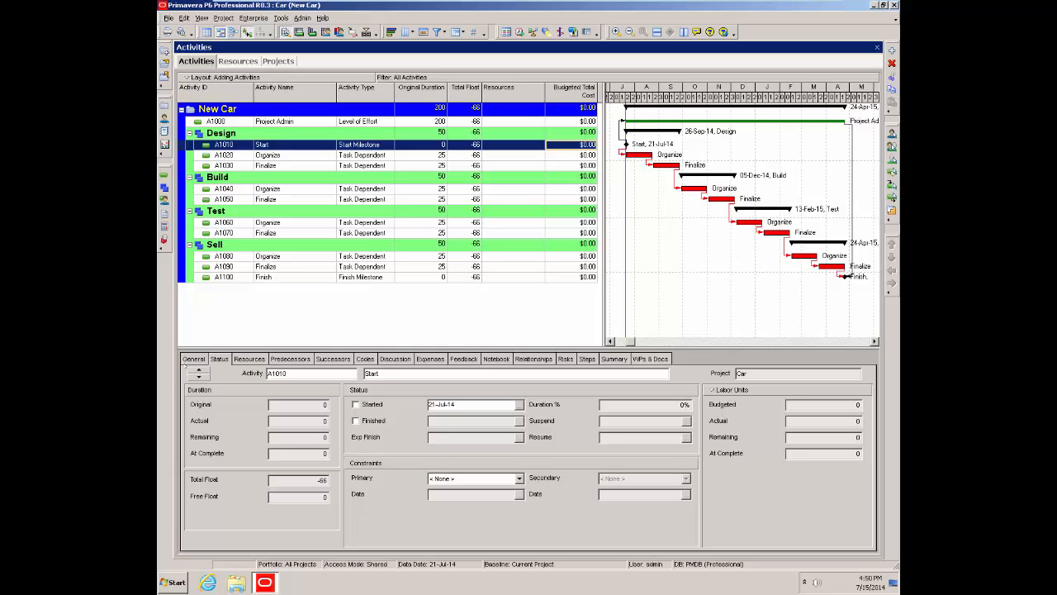
pyautogui.click(249, 359)
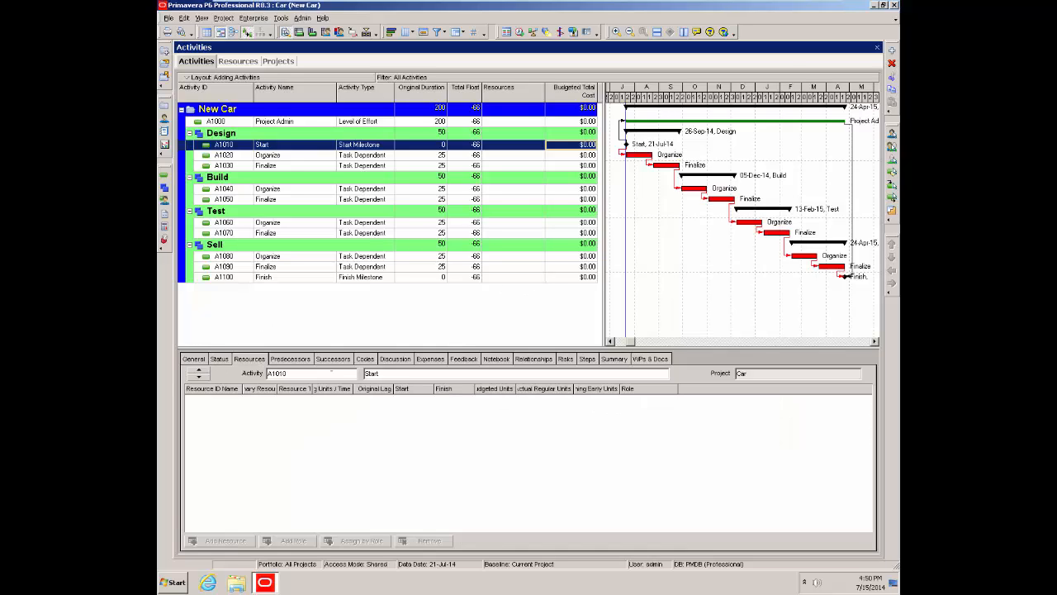
pyautogui.click(282, 157)
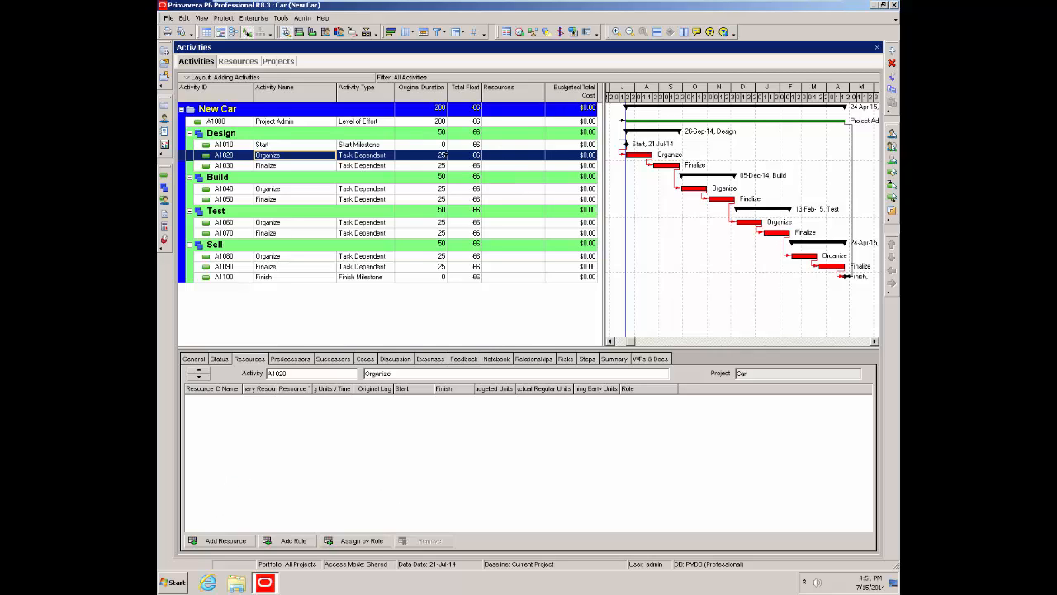
# Step: Assign the Engineering Department resource listed directly below HVAC to all non-milestone activities, A1000 and A1020 through A1090
pyautogui.click(508, 120)
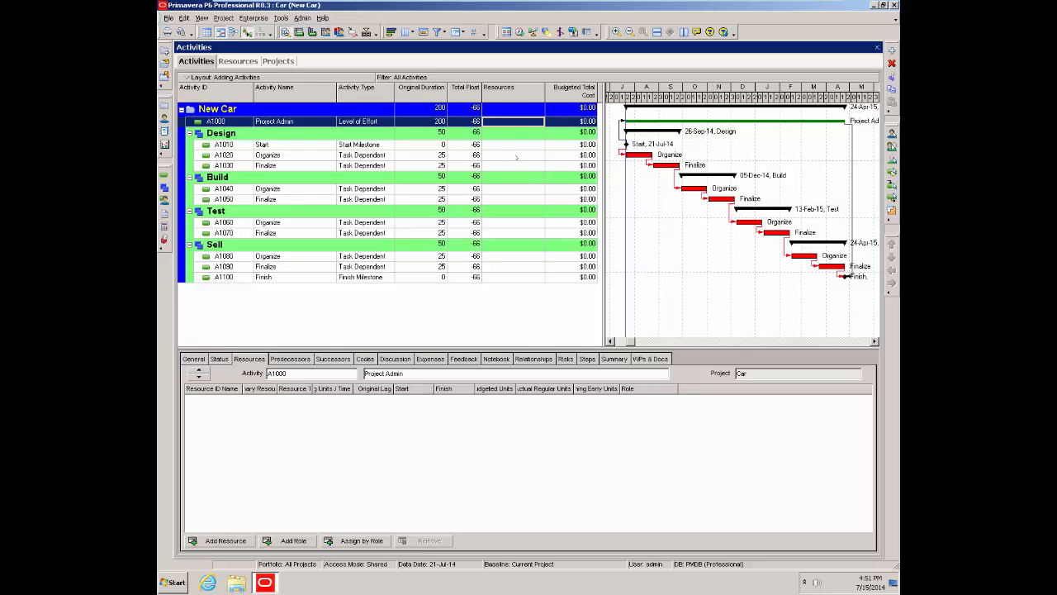
pyautogui.click(516, 156)
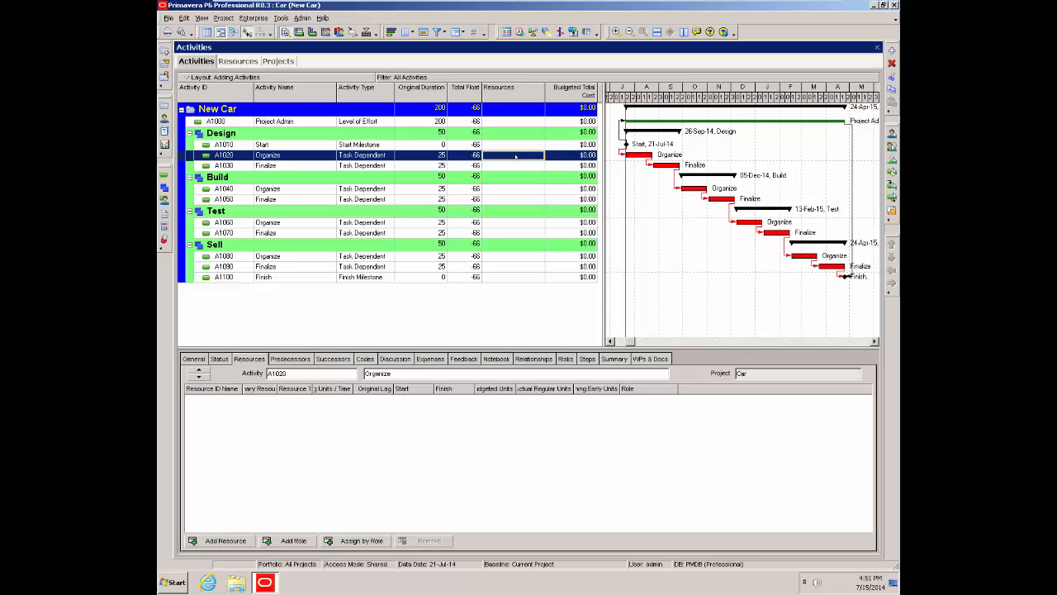
pyautogui.keyDown('ctrl'); pyautogui.click(517, 122); pyautogui.keyUp('ctrl')
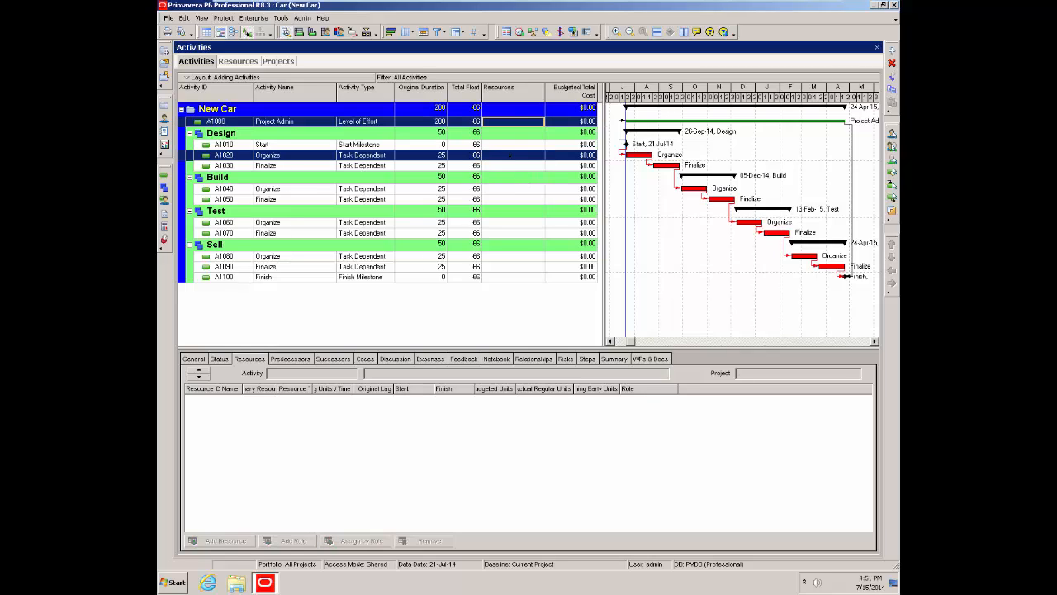
pyautogui.keyDown('ctrl'); pyautogui.click(512, 166); pyautogui.keyUp('ctrl')
pyautogui.keyDown('ctrl'); pyautogui.click(512, 189); pyautogui.keyUp('ctrl')
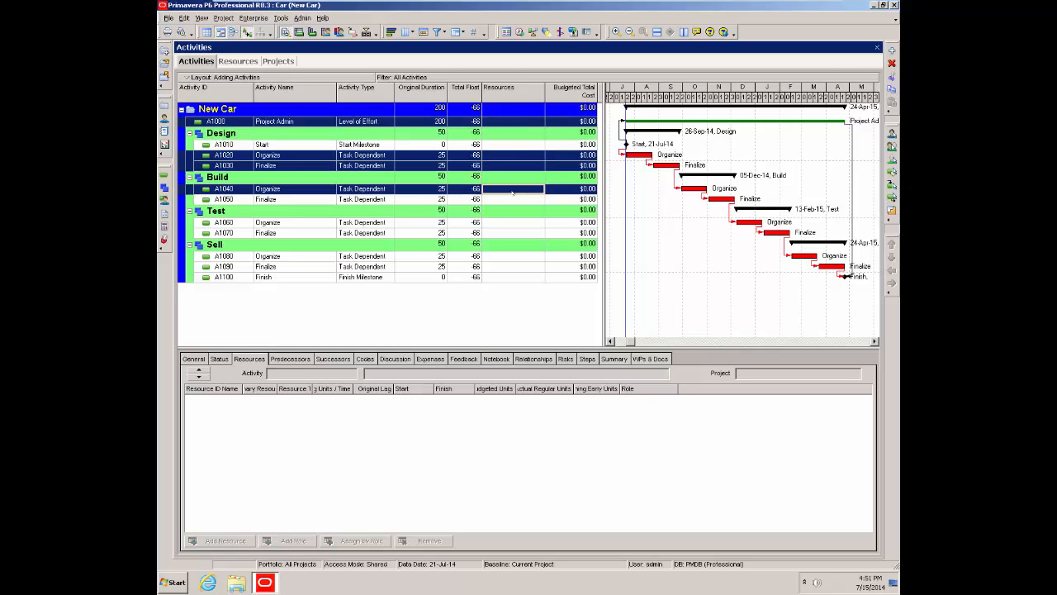
pyautogui.keyDown('ctrl'); pyautogui.click(514, 201); pyautogui.keyUp('ctrl')
pyautogui.keyDown('ctrl'); pyautogui.click(513, 223); pyautogui.keyUp('ctrl')
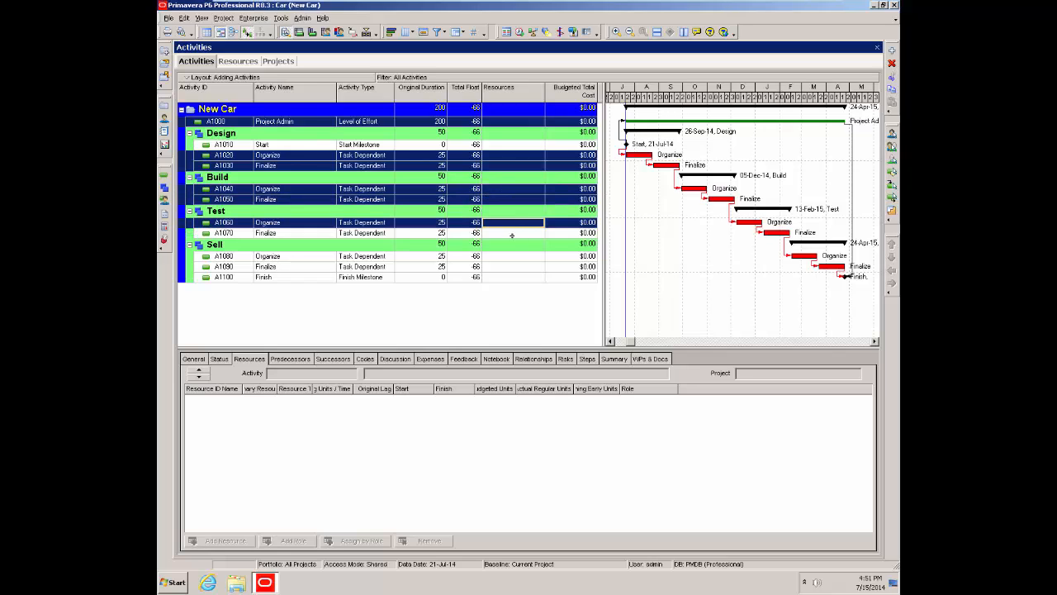
pyautogui.keyDown('ctrl'); pyautogui.click(512, 233); pyautogui.keyUp('ctrl')
pyautogui.keyDown('ctrl'); pyautogui.click(517, 257); pyautogui.keyUp('ctrl')
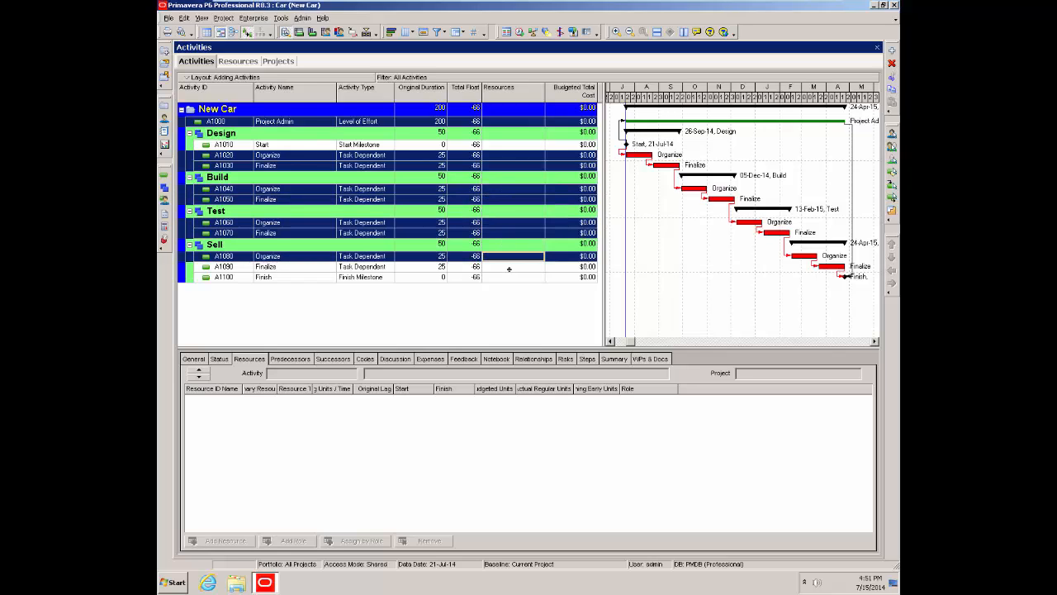
pyautogui.keyDown('ctrl'); pyautogui.click(512, 268); pyautogui.keyUp('ctrl')
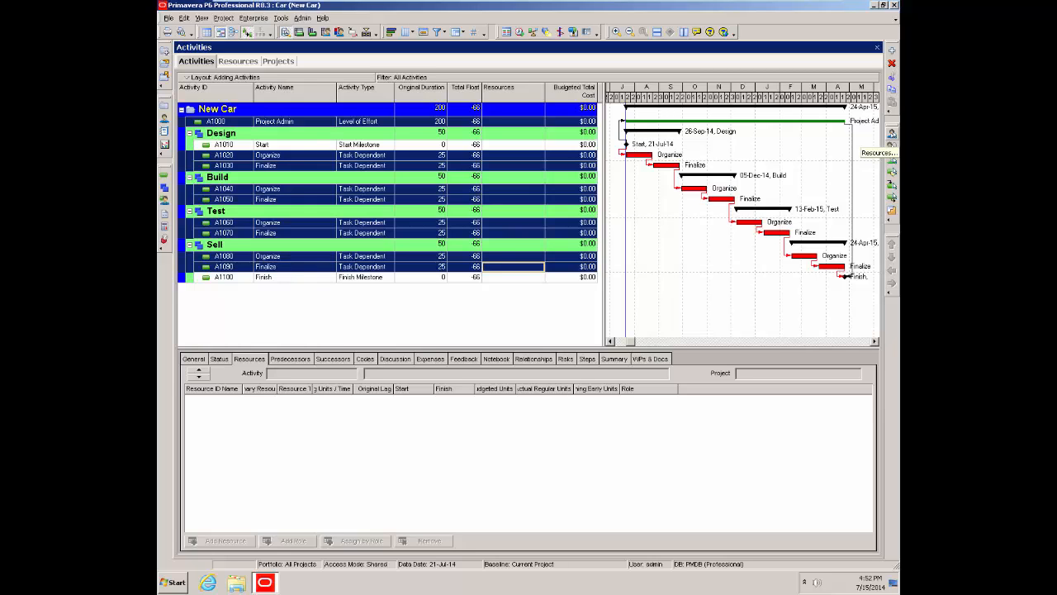
pyautogui.click(892, 146)
pyautogui.moveTo(567, 213); pyautogui.dragTo(733, 159)
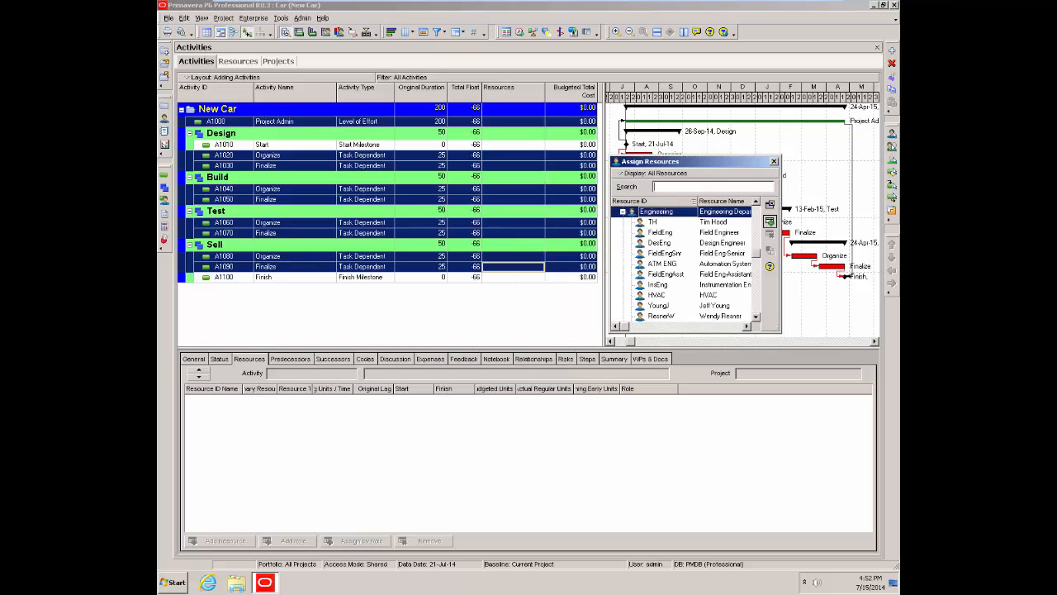
pyautogui.moveTo(780, 332); pyautogui.dragTo(841, 448)
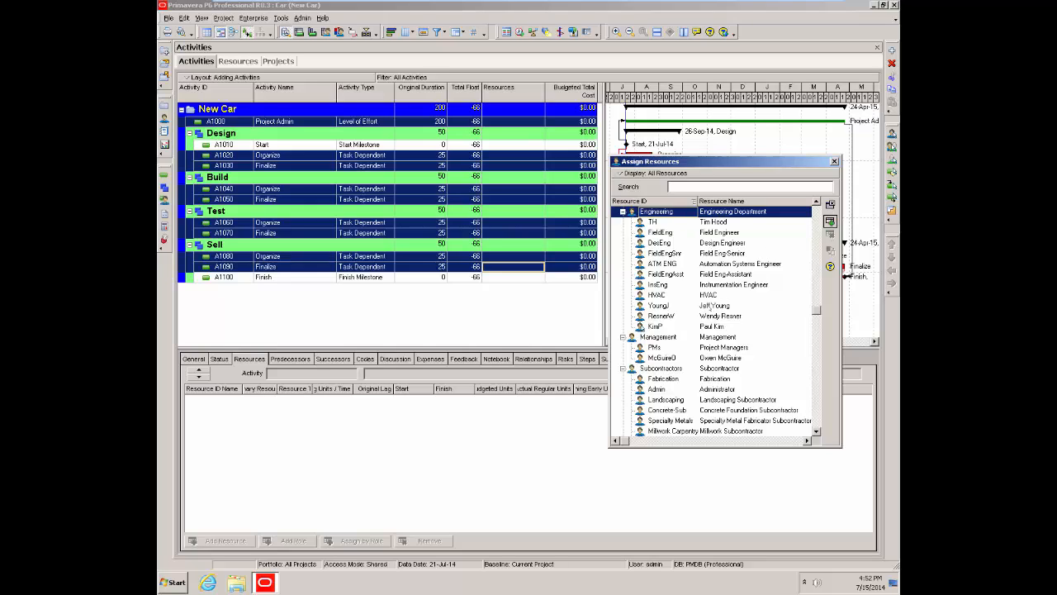
pyautogui.click(710, 307)
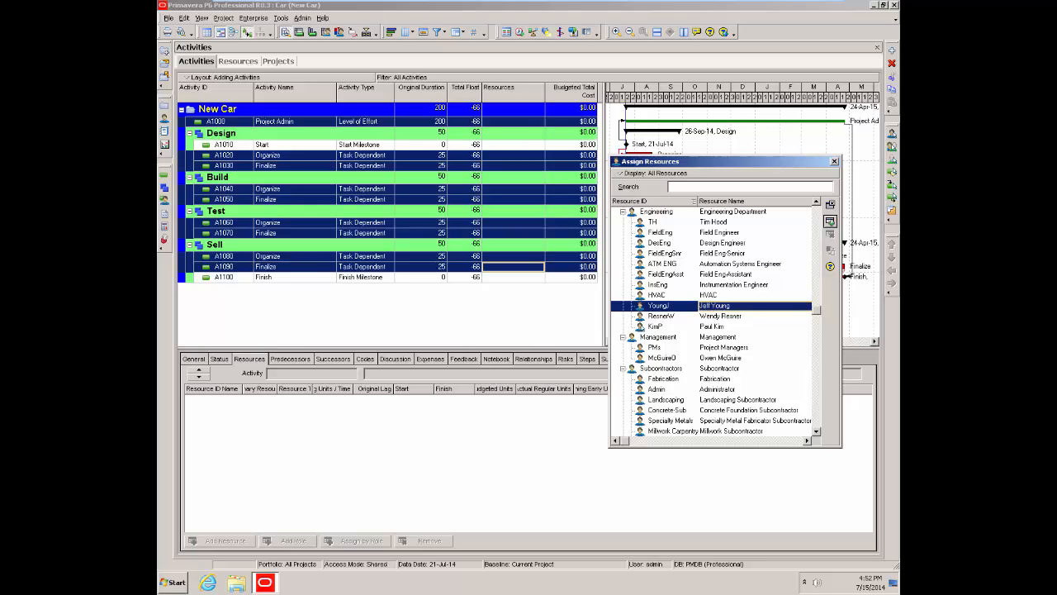
pyautogui.click(831, 222)
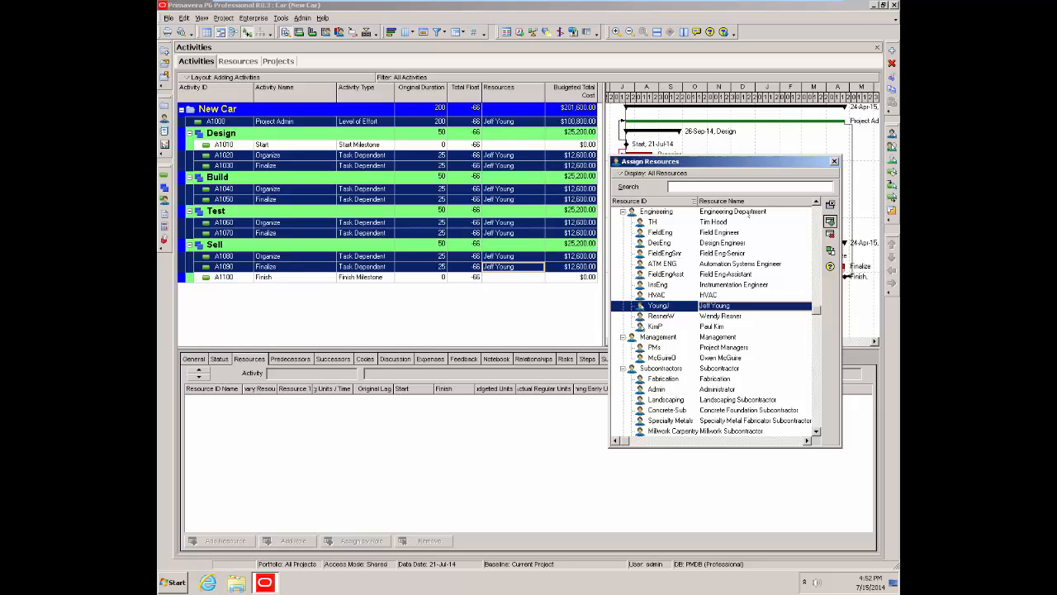
pyautogui.click(831, 204)
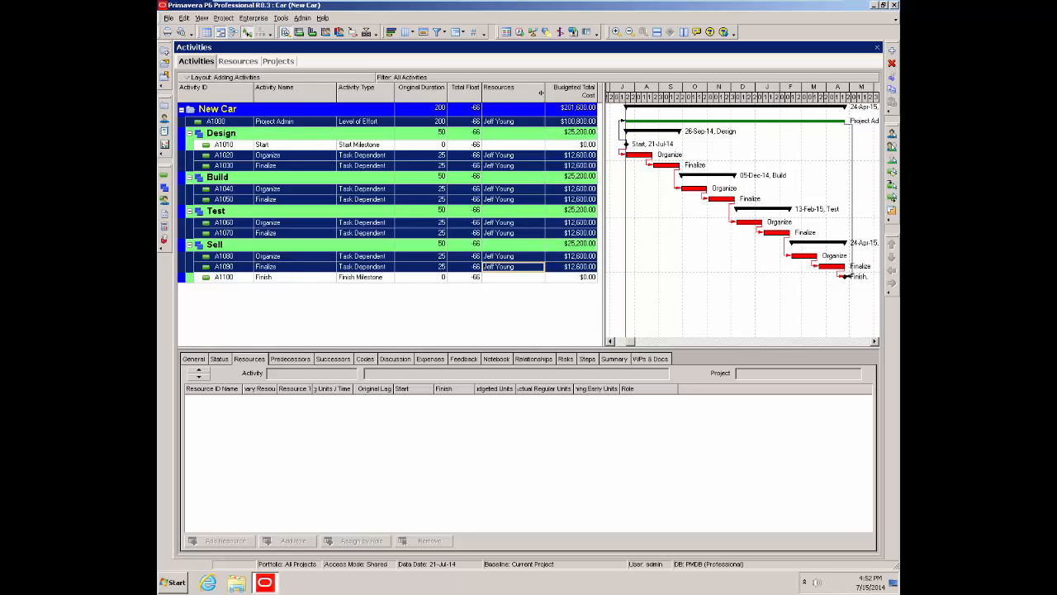
# Step: Narrow the Resources column, then show a widened Resource Usage Profile with its legend moved clear of the bars
pyautogui.moveTo(541, 93); pyautogui.dragTo(534, 94)
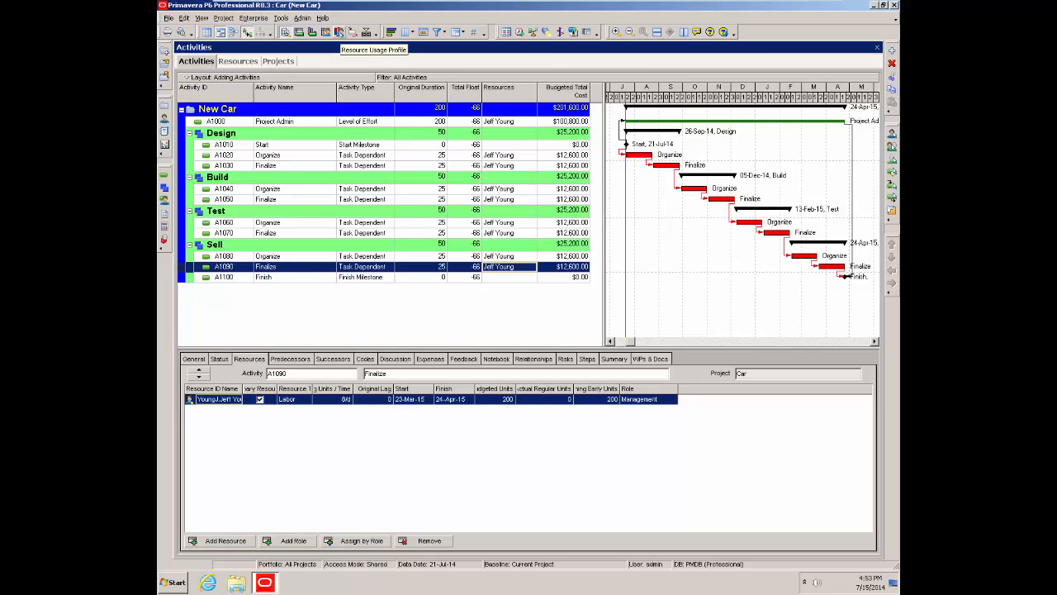
pyautogui.click(339, 32)
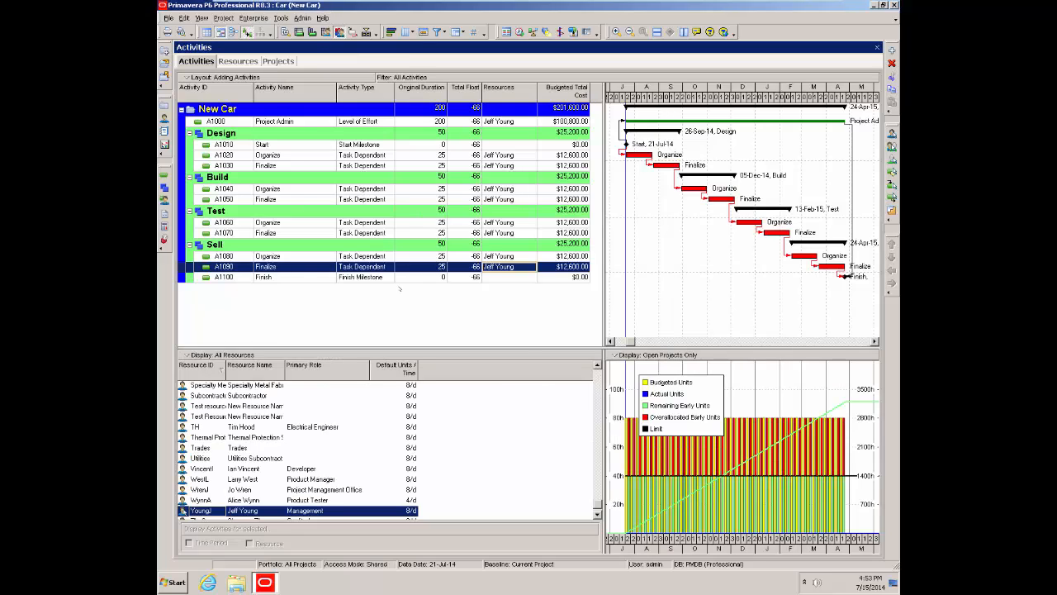
pyautogui.moveTo(604, 414); pyautogui.dragTo(517, 413)
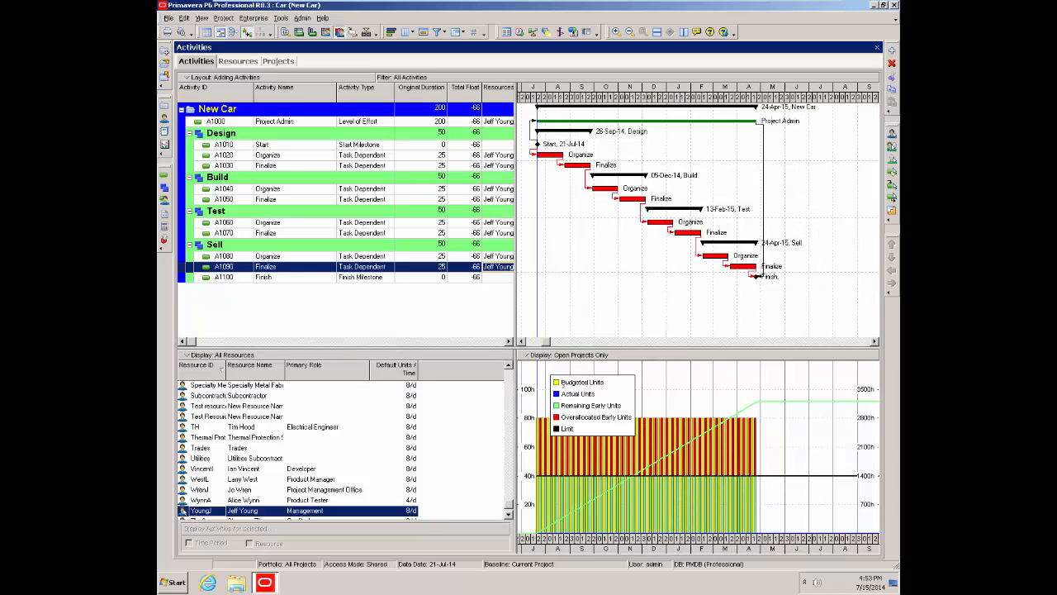
pyautogui.moveTo(603, 394); pyautogui.dragTo(822, 392)
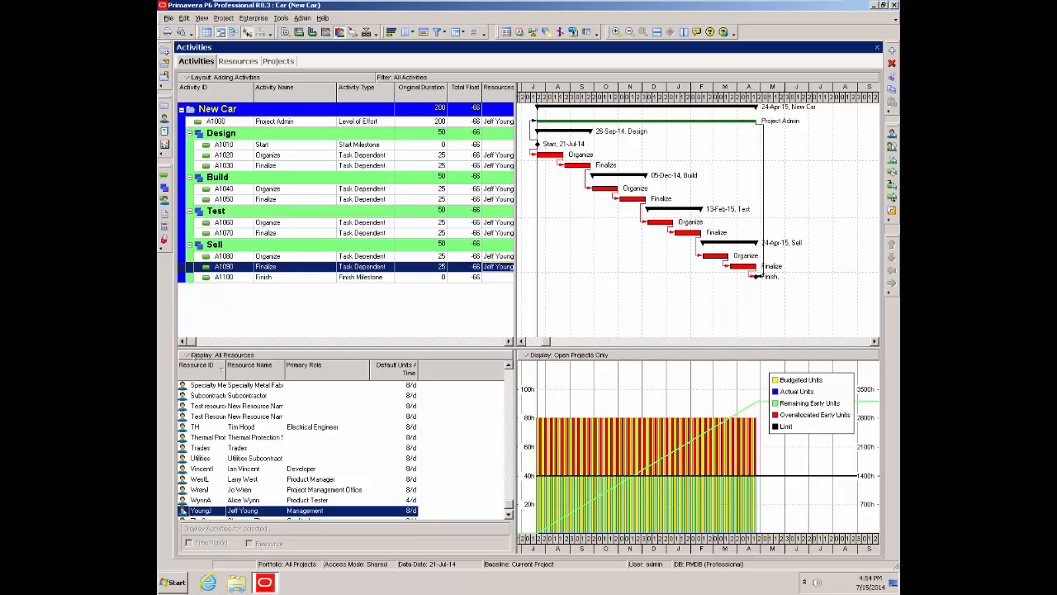
# Step: Filter the profile's resource list to Current Project's Resources and keep the histogram limited to open projects
pyautogui.click(187, 355)
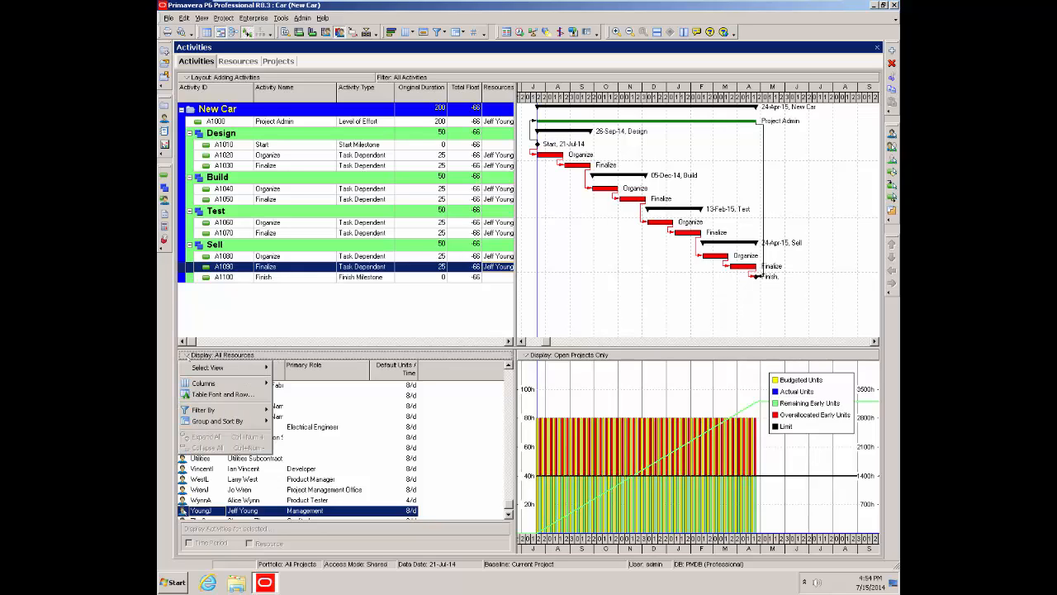
pyautogui.moveTo(207, 410)
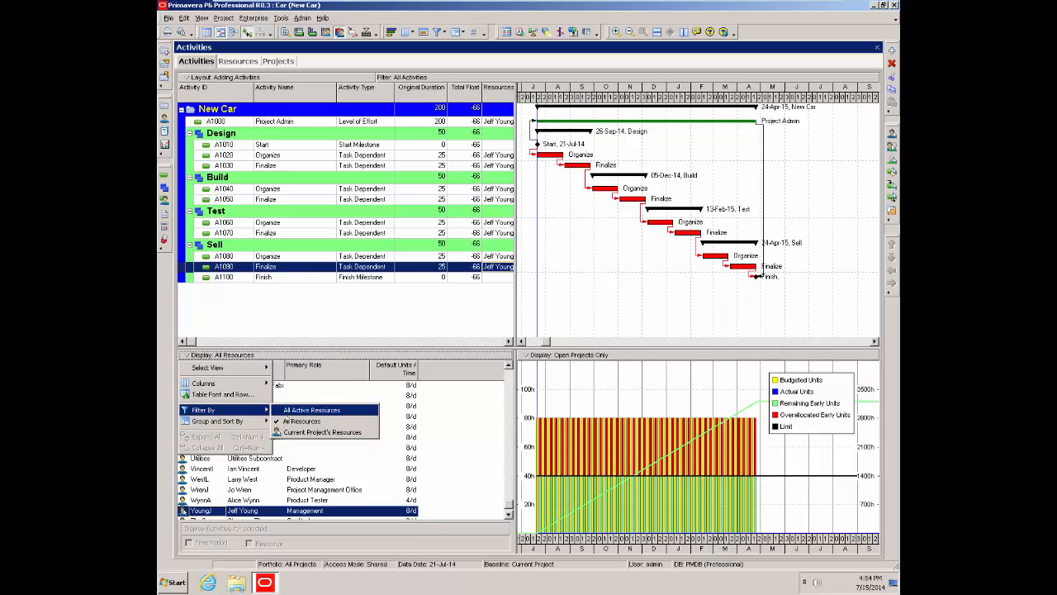
pyautogui.click(279, 432)
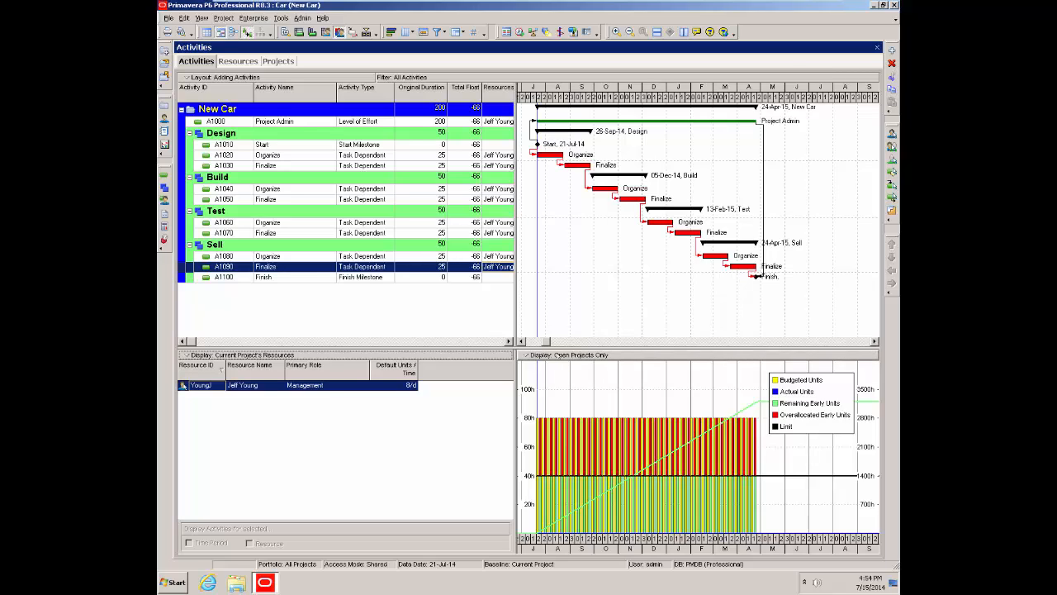
pyautogui.click(524, 355)
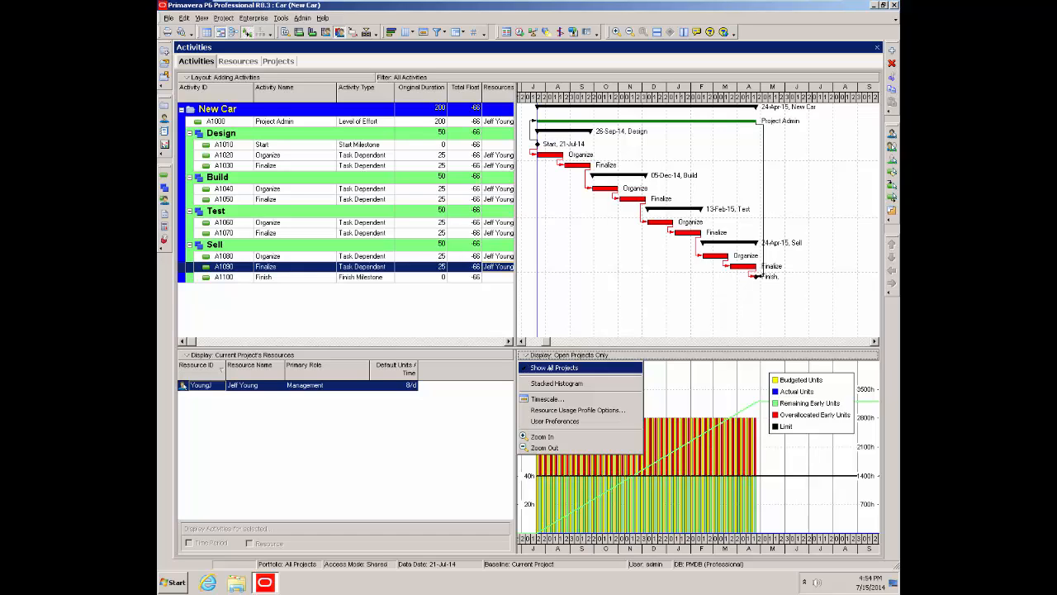
pyautogui.click(550, 368)
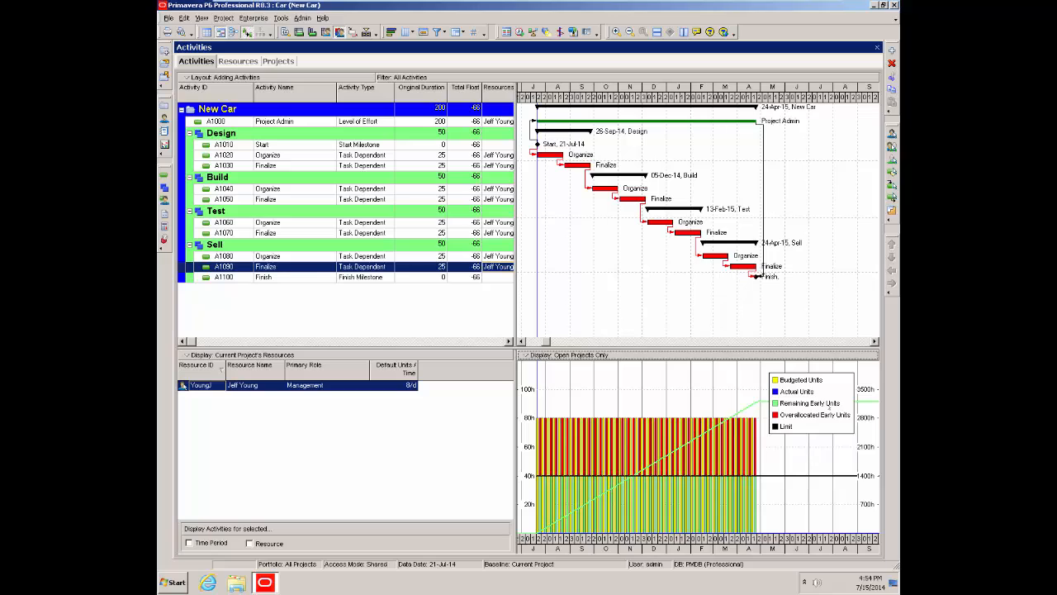
# Step: Hide the by-date Budgeted bars, the by-date and cumulative Actual data, and the legend in the Resource Usage Profile
pyautogui.rightClick(637, 389)
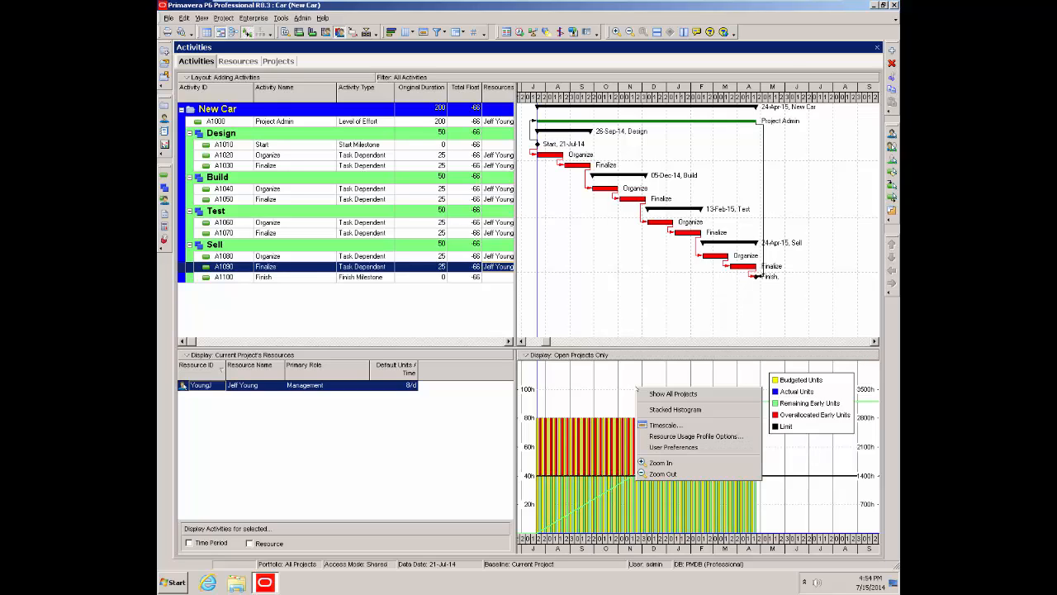
pyautogui.click(693, 436)
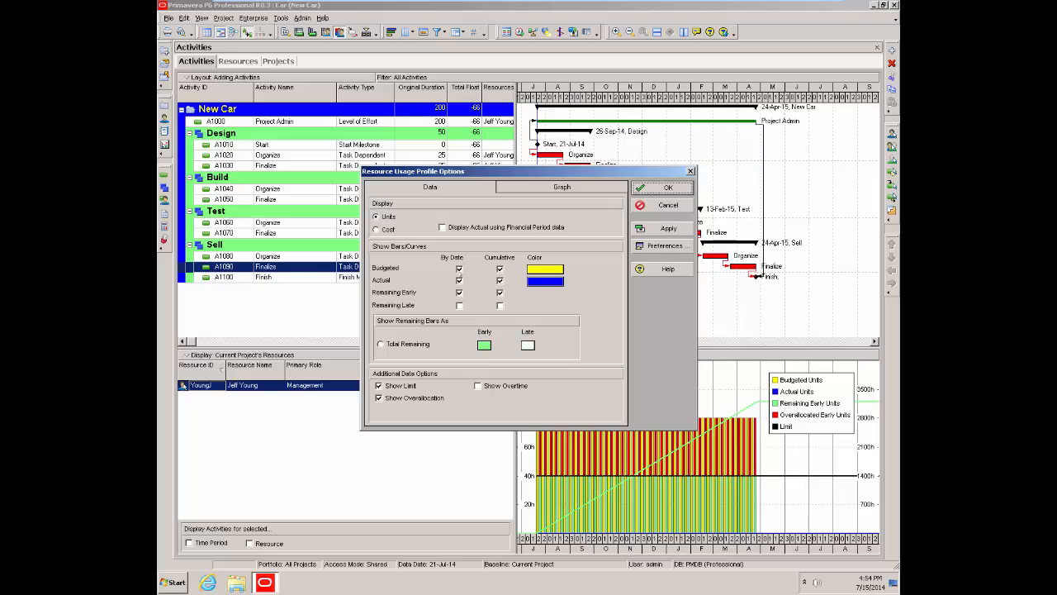
pyautogui.click(460, 270)
pyautogui.click(460, 281)
pyautogui.click(499, 281)
pyautogui.click(565, 188)
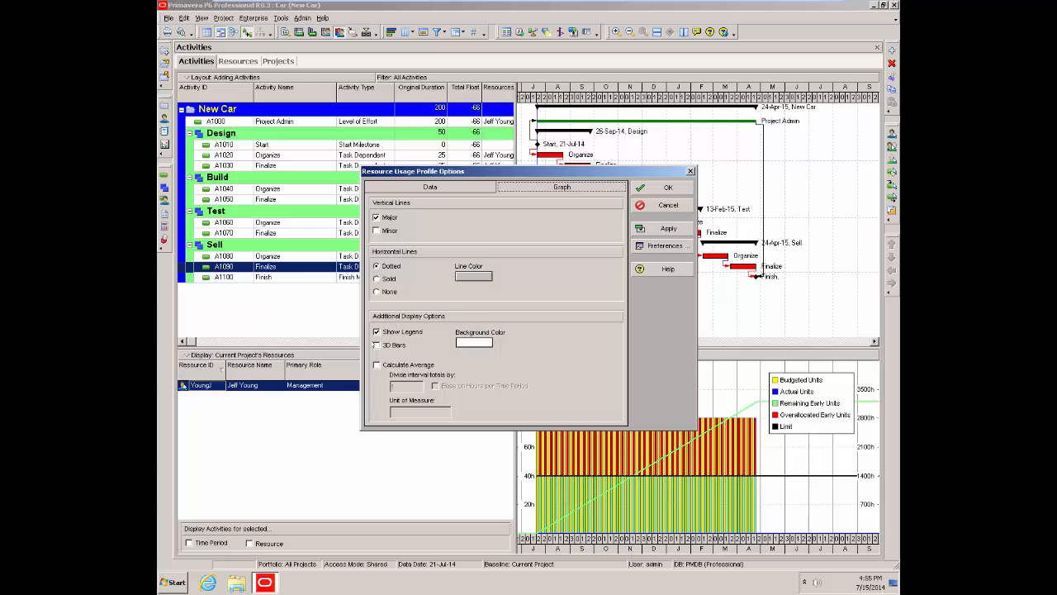
pyautogui.click(377, 331)
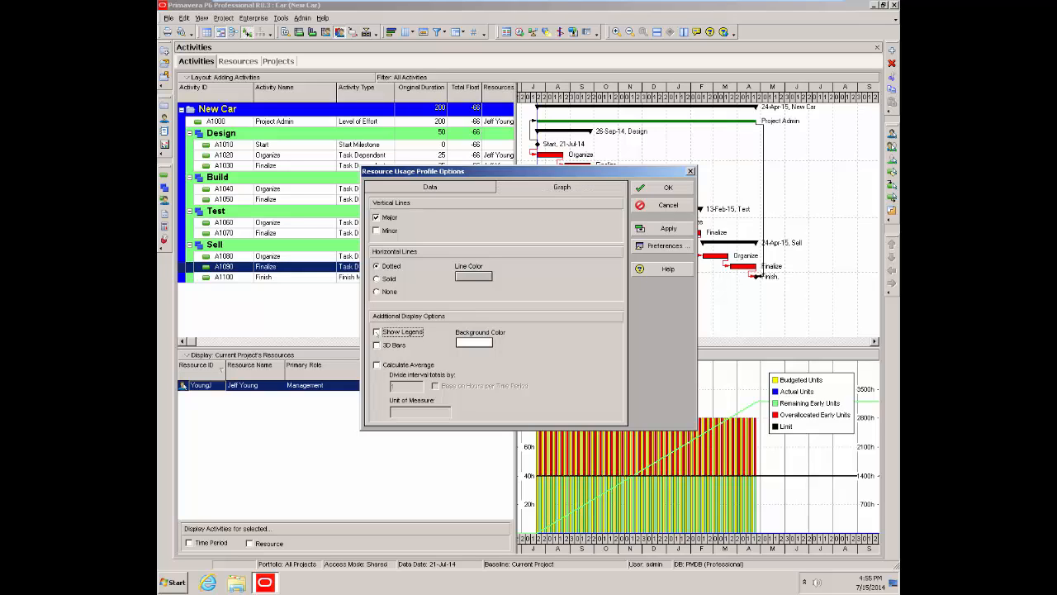
pyautogui.click(663, 228)
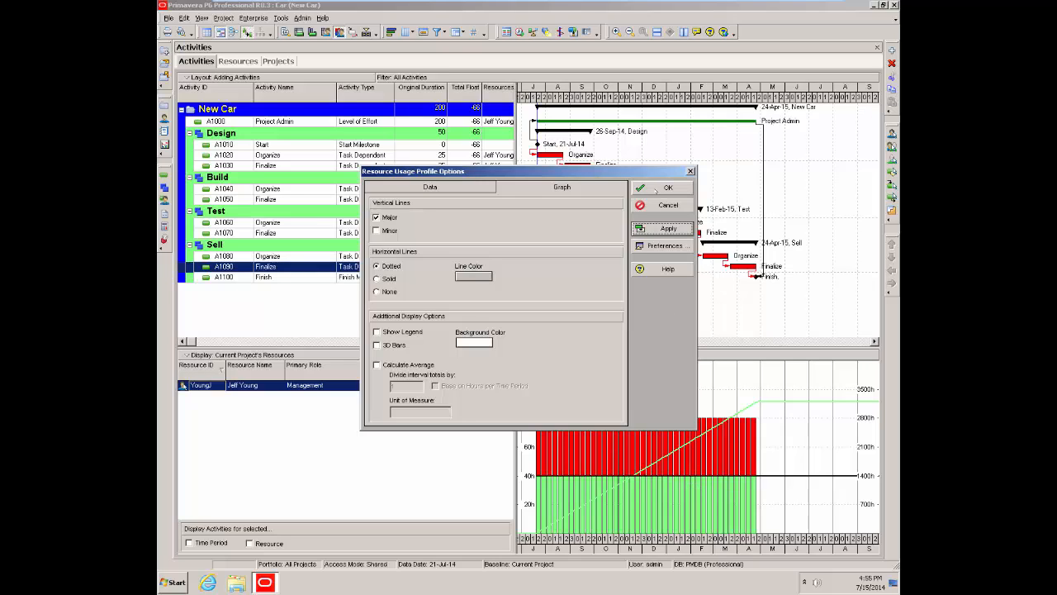
pyautogui.click(661, 189)
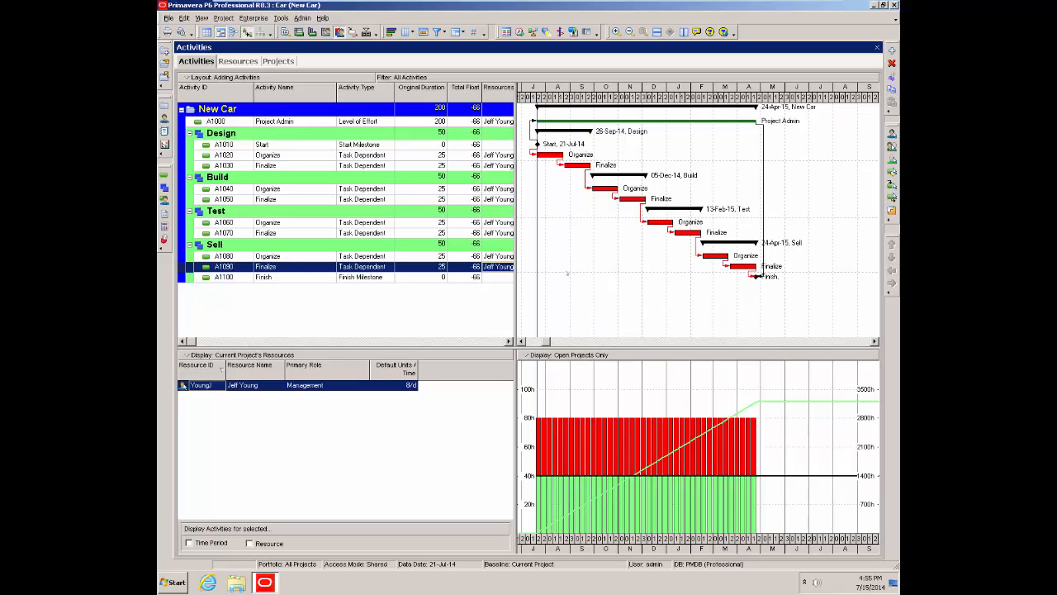
# Step: Widen the activity table and remove the assigned resource from A1000 Project Admin, confirming the deletion
pyautogui.moveTo(516, 182); pyautogui.dragTo(564, 182)
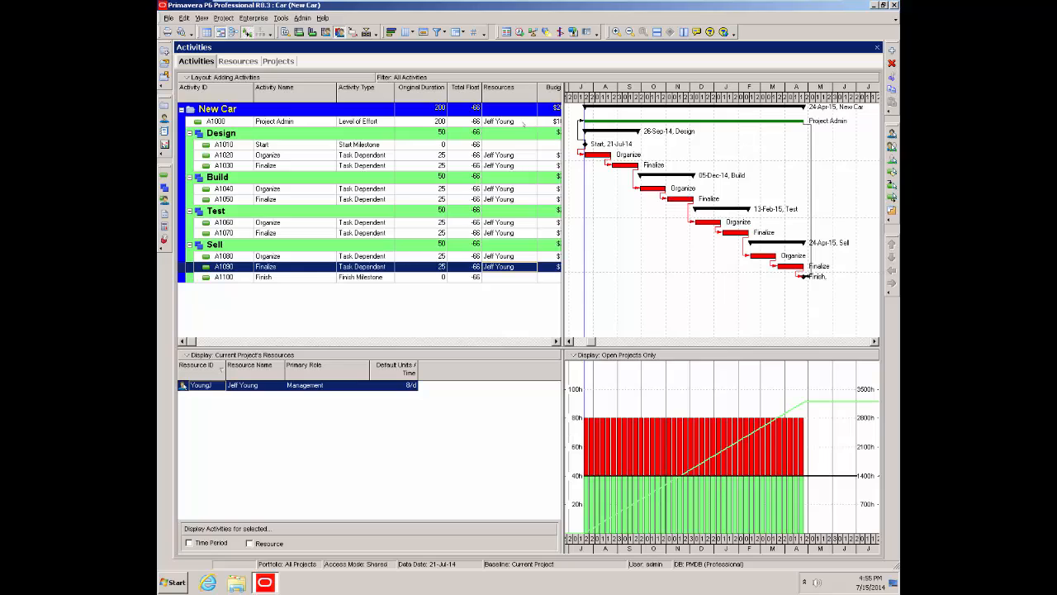
pyautogui.click(522, 121)
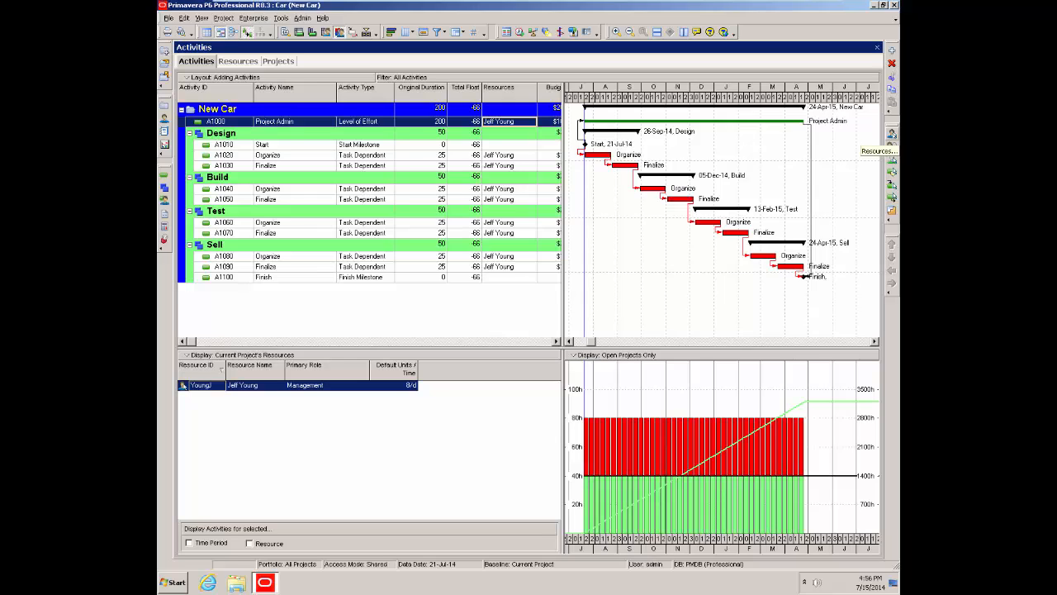
pyautogui.click(892, 145)
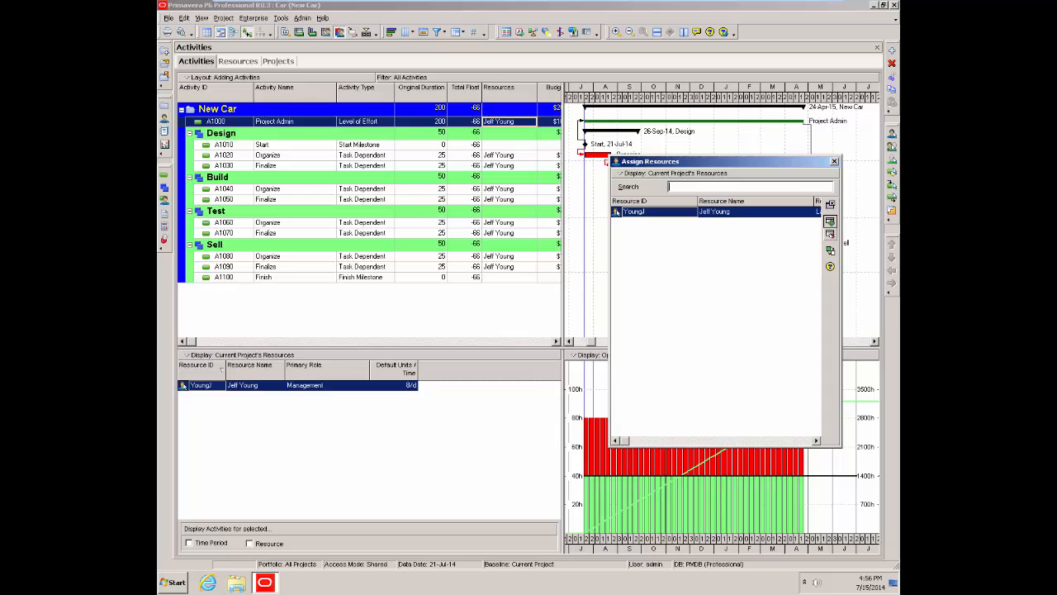
pyautogui.click(830, 234)
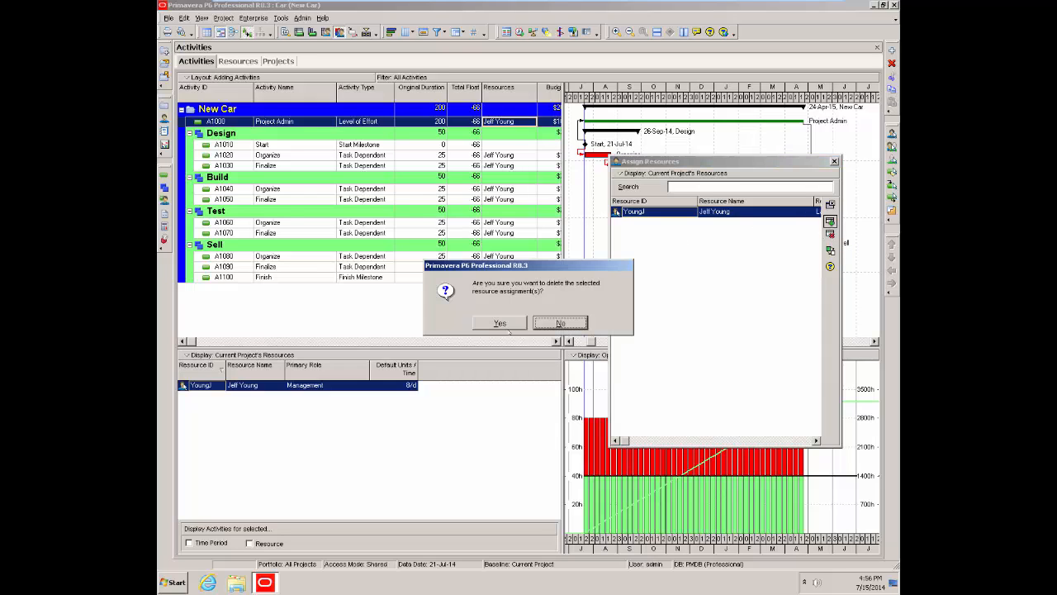
pyautogui.click(500, 322)
pyautogui.click(607, 283)
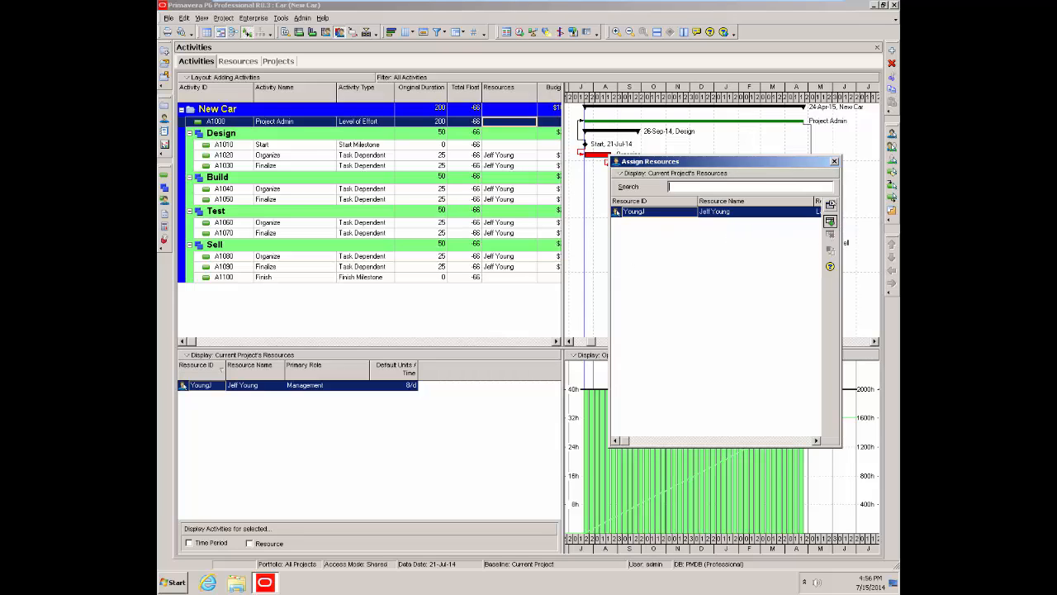
pyautogui.click(831, 204)
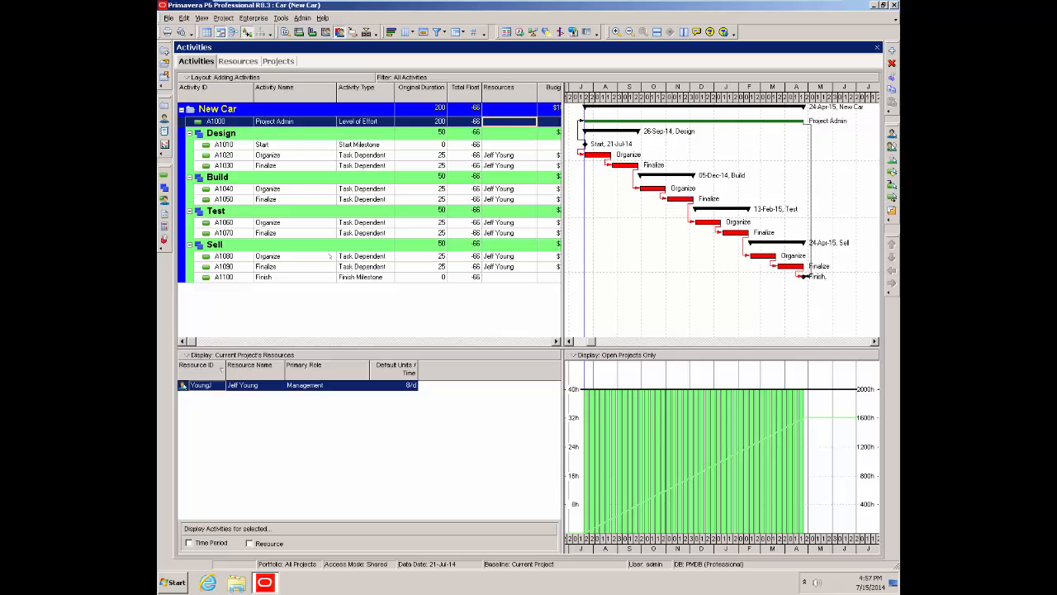
# Step: Show the resource assignment details of activity A1080 Organize in the Sell phase
pyautogui.click(324, 260)
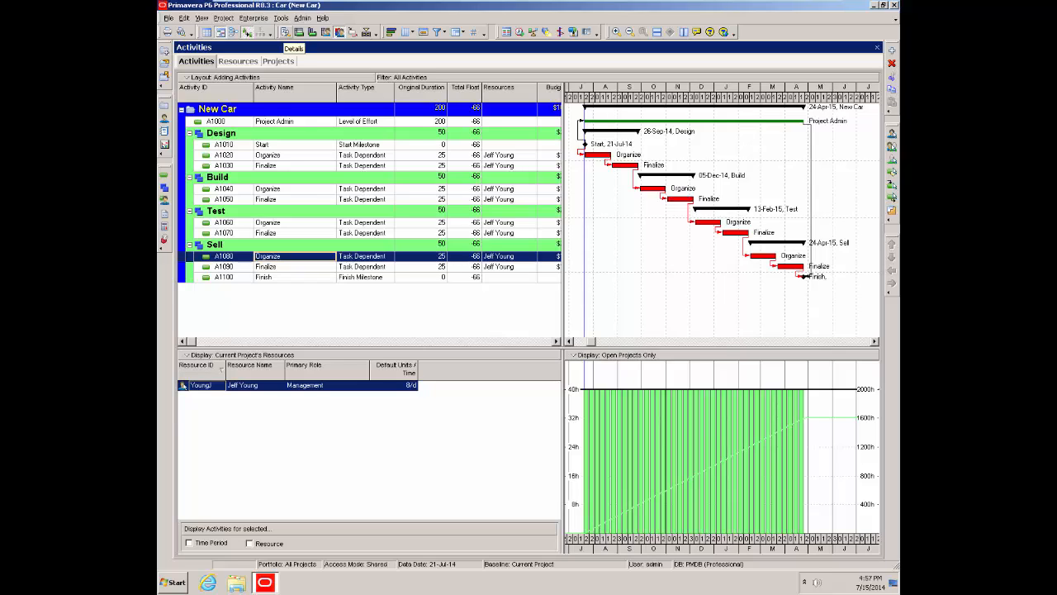
pyautogui.click(285, 31)
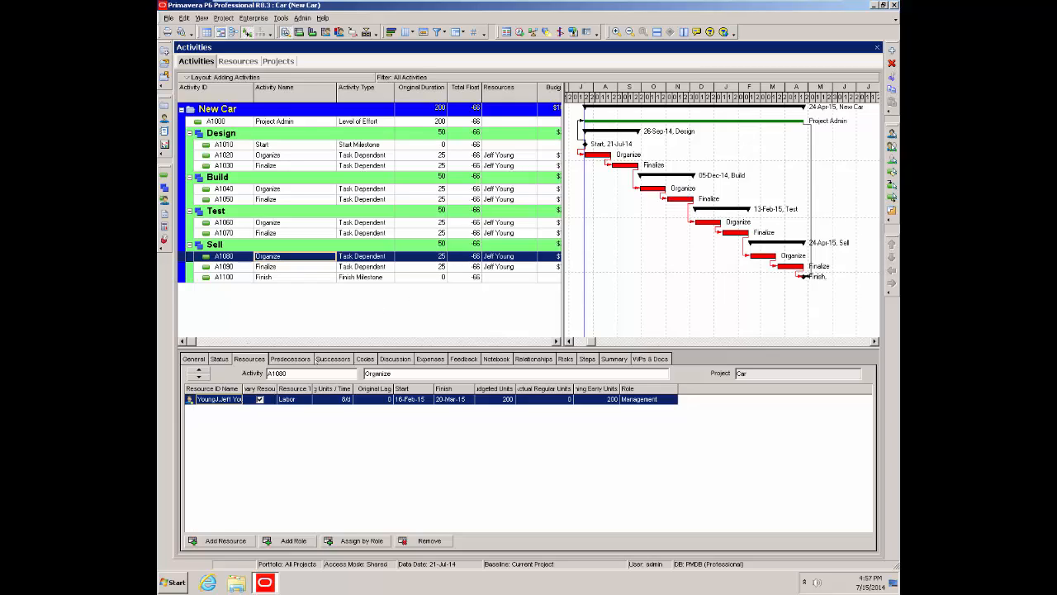
# Step: Change the relationship from A1080 Organize to its successor A1090 Finalize to start-to-start (SS)
pyautogui.click(534, 358)
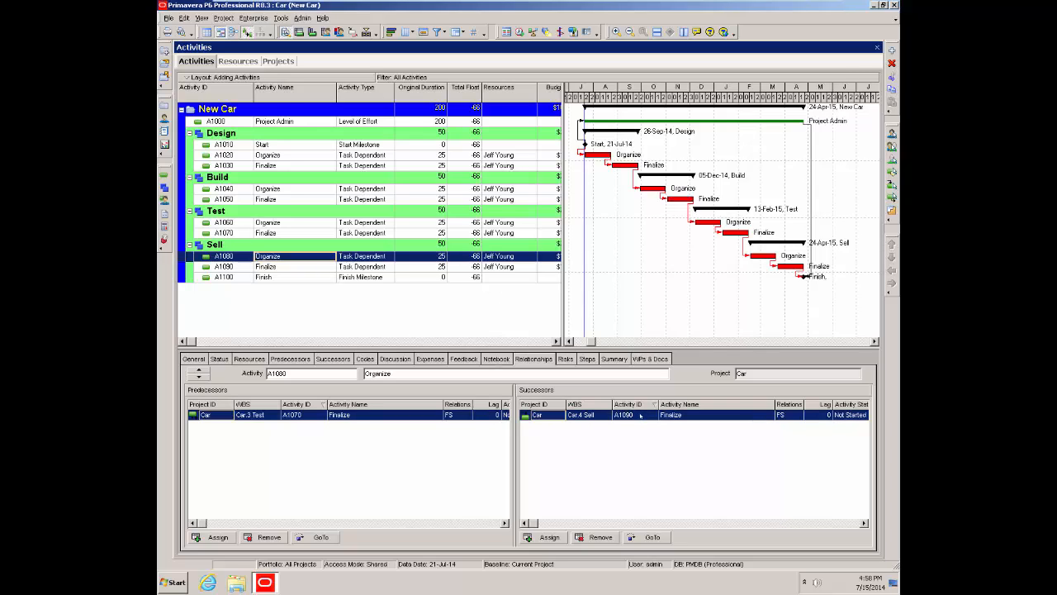
pyautogui.click(793, 415)
pyautogui.click(797, 416)
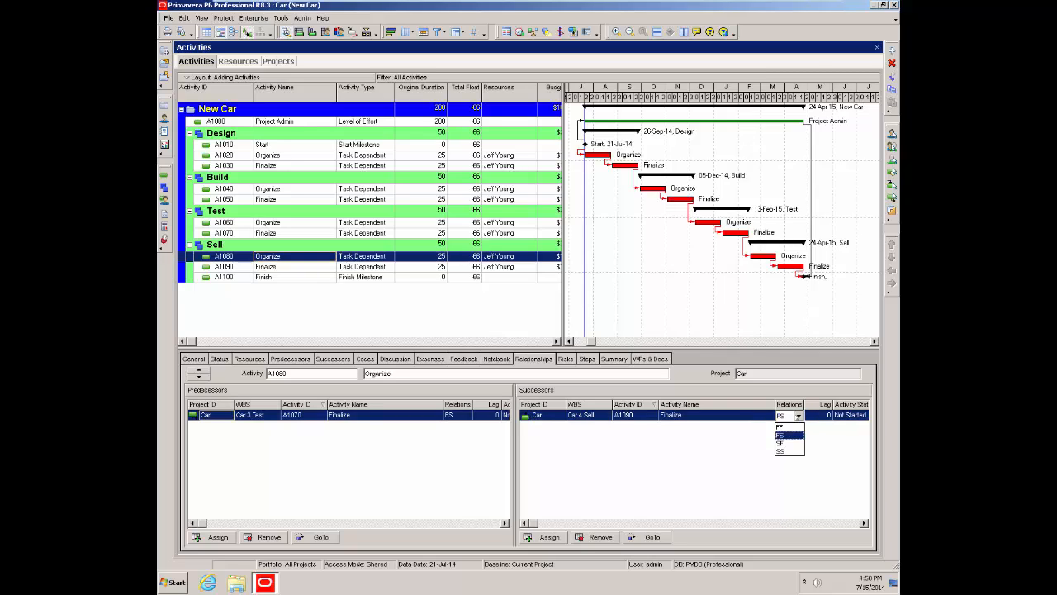
pyautogui.click(781, 451)
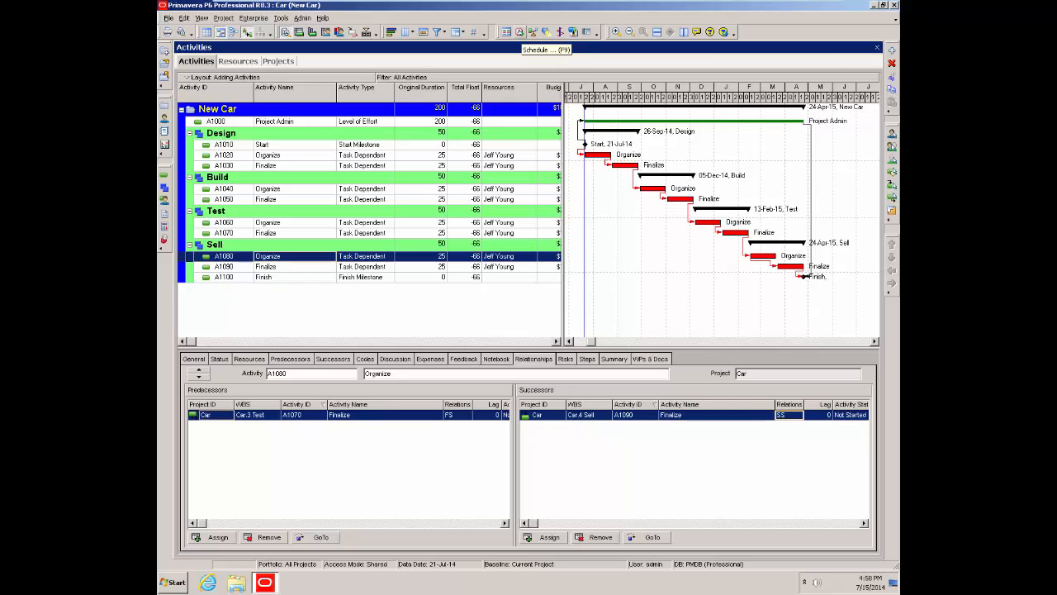
# Step: Reschedule the project with the 21-Jul-14 data date and display the Resource Usage Profile
pyautogui.click(519, 31)
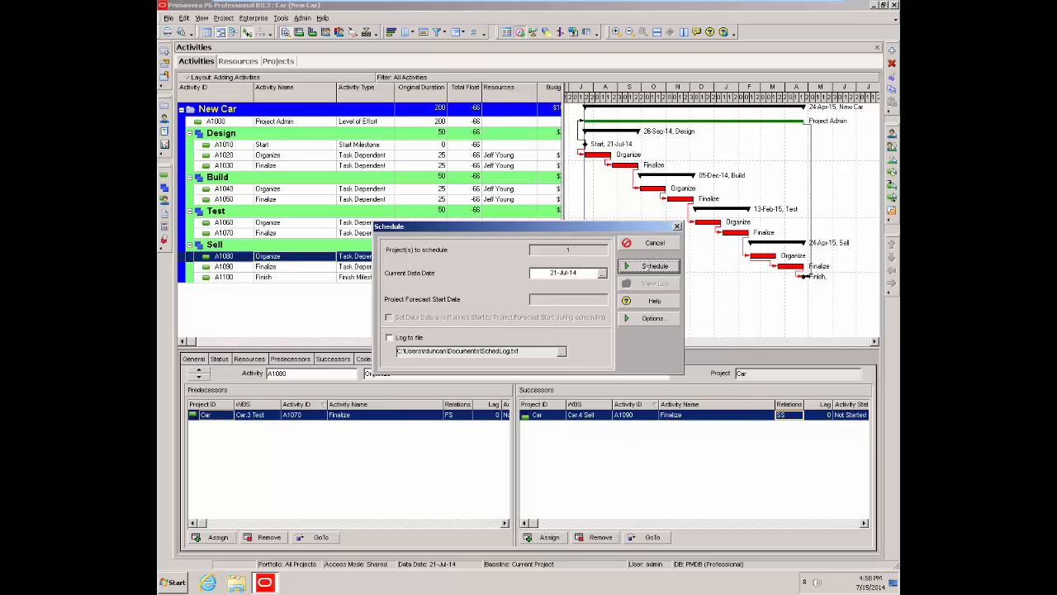
pyautogui.click(648, 268)
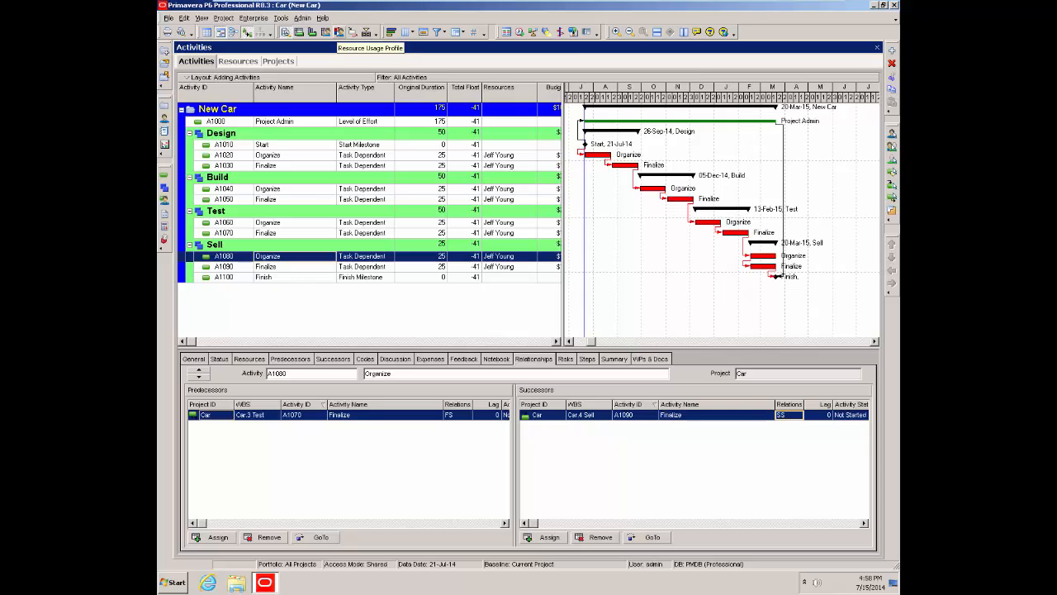
pyautogui.click(339, 31)
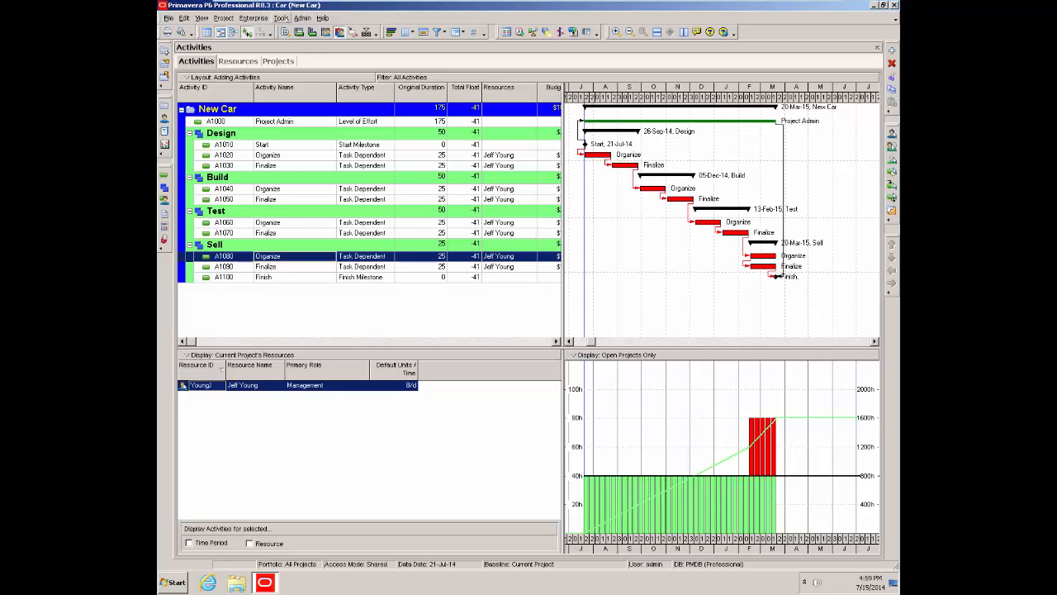
# Step: Turn off leveling of all resources, pick only the resource assigned to the New Car activities, and run resource leveling
pyautogui.click(282, 18)
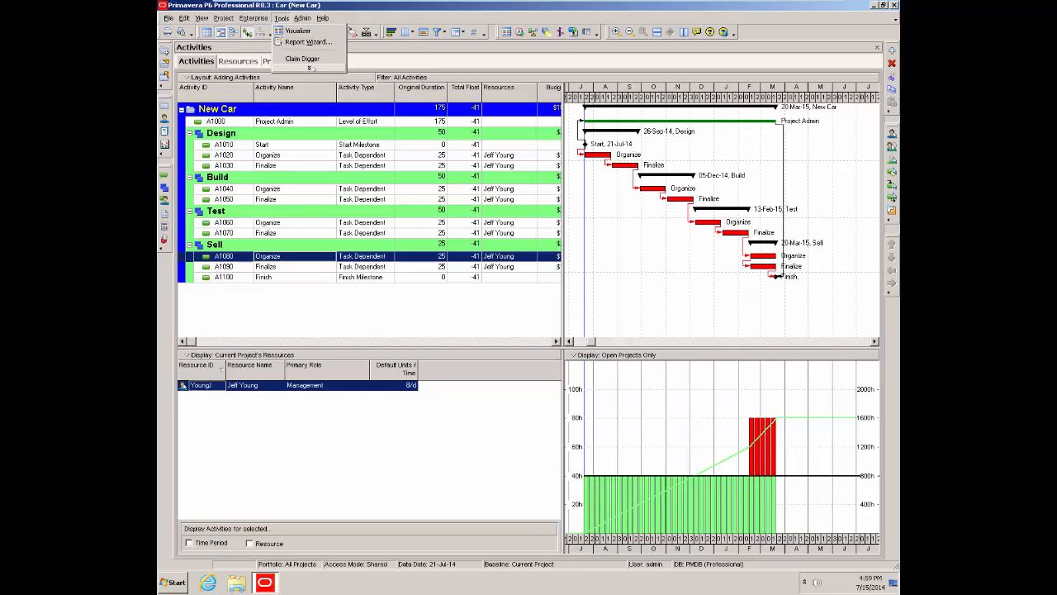
pyautogui.click(308, 67)
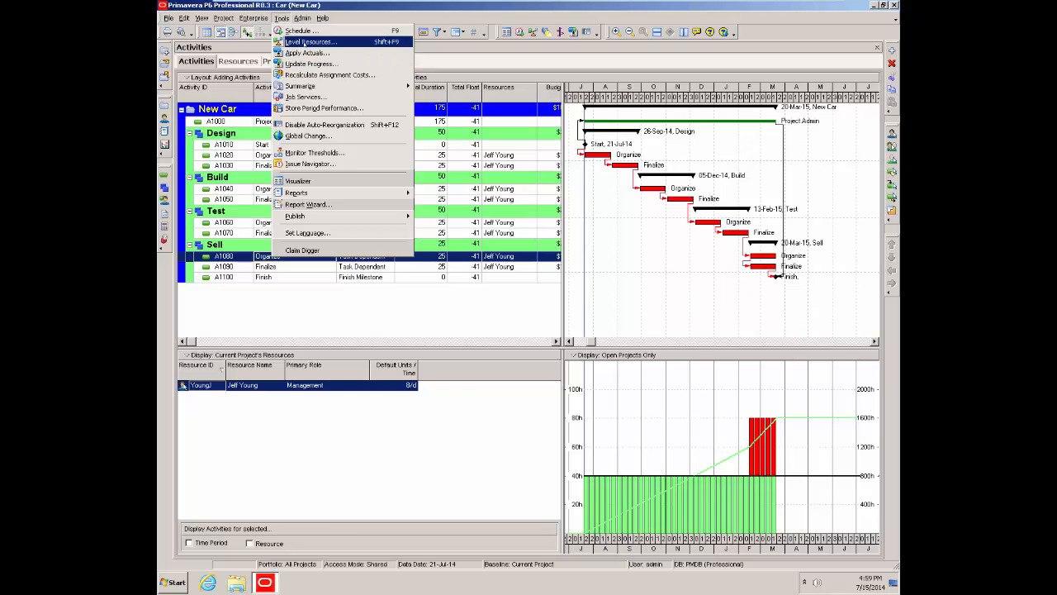
pyautogui.click(305, 42)
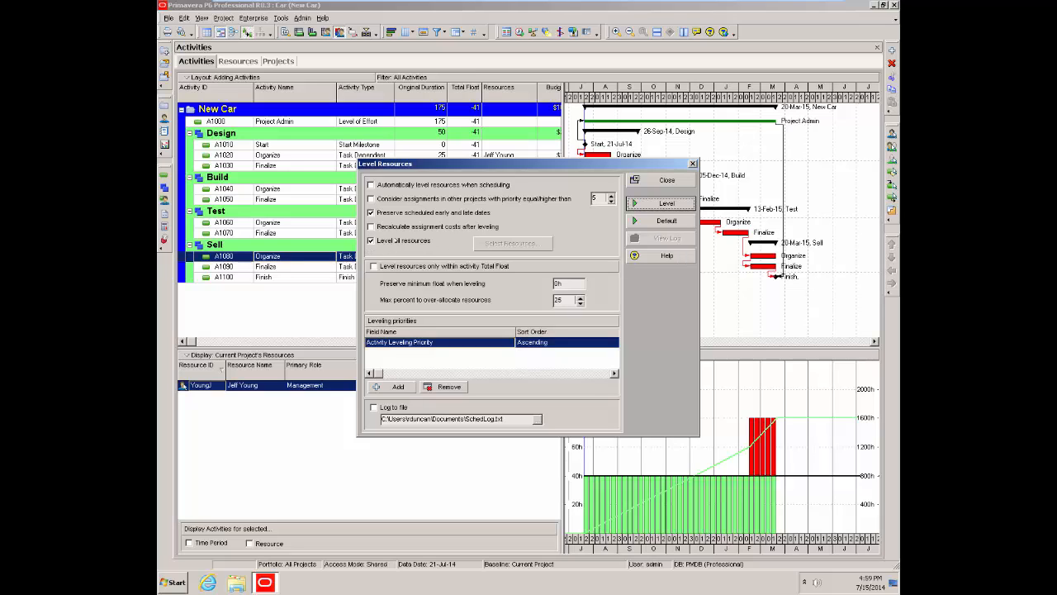
pyautogui.click(371, 240)
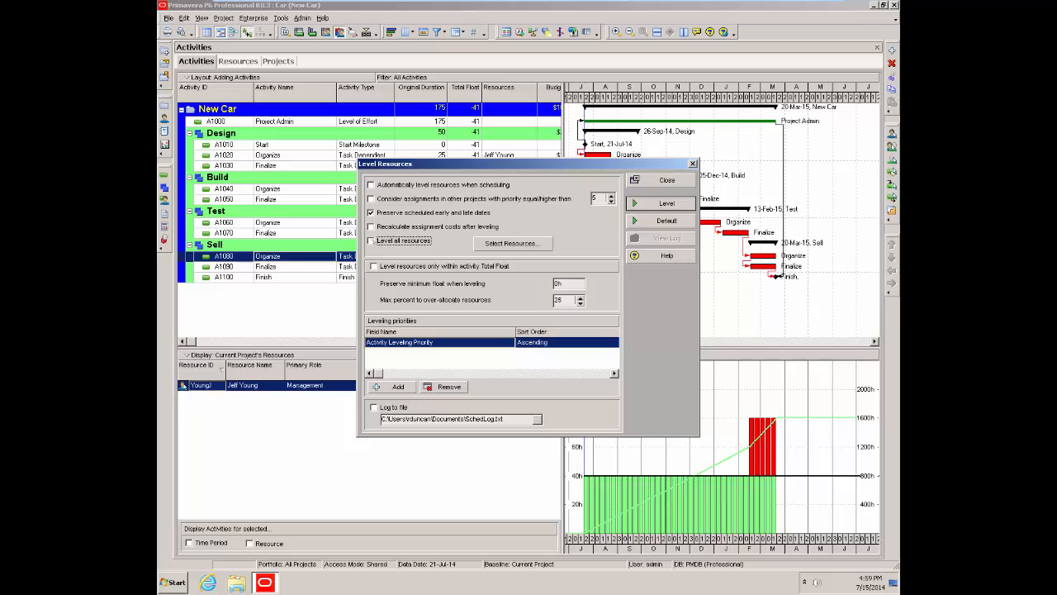
pyautogui.click(519, 244)
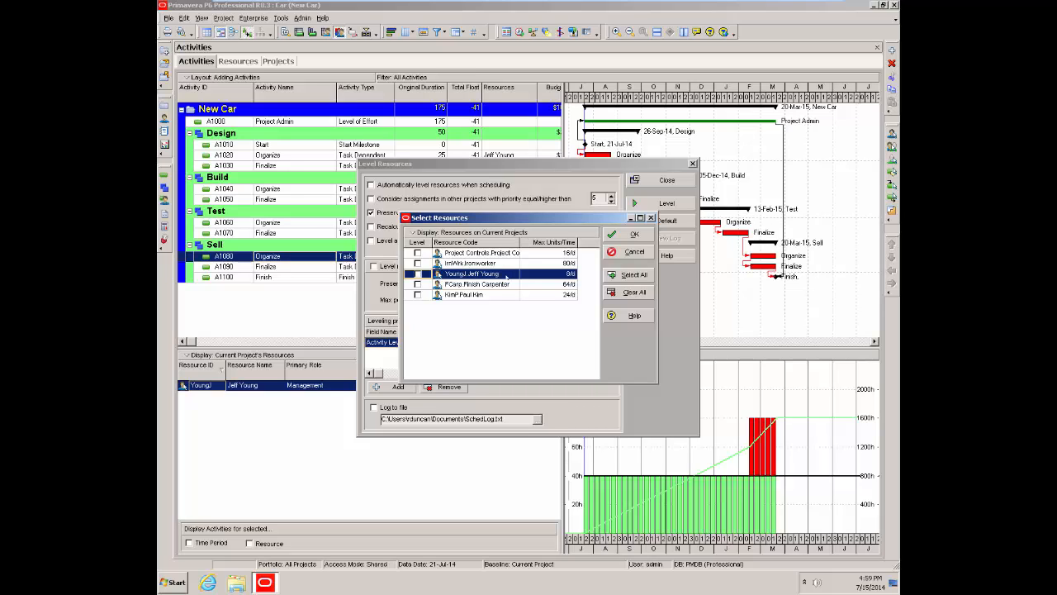
pyautogui.click(417, 274)
pyautogui.click(633, 234)
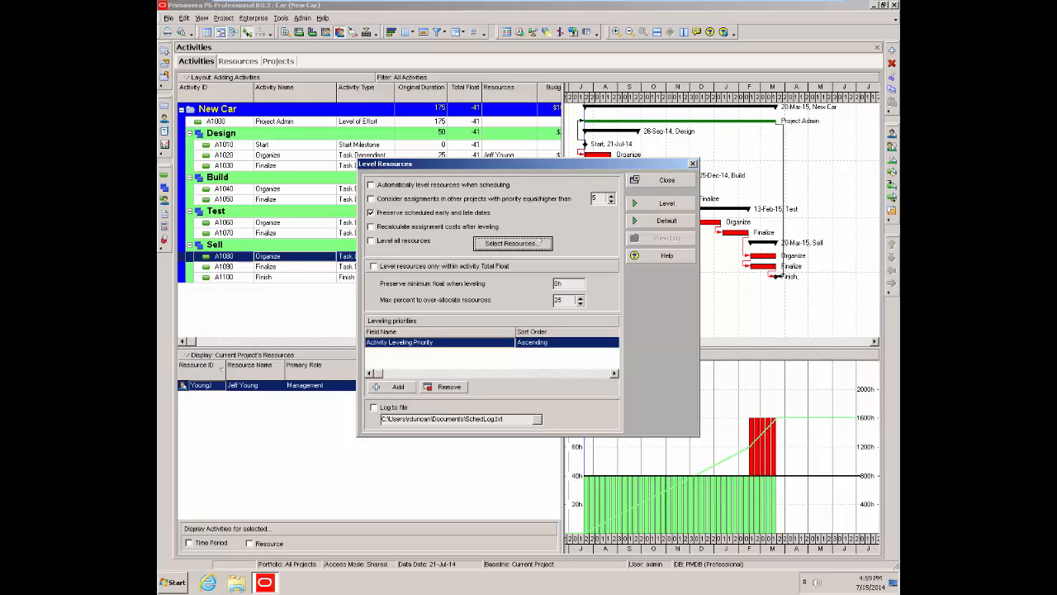
pyautogui.moveTo(550, 165); pyautogui.dragTo(550, 267)
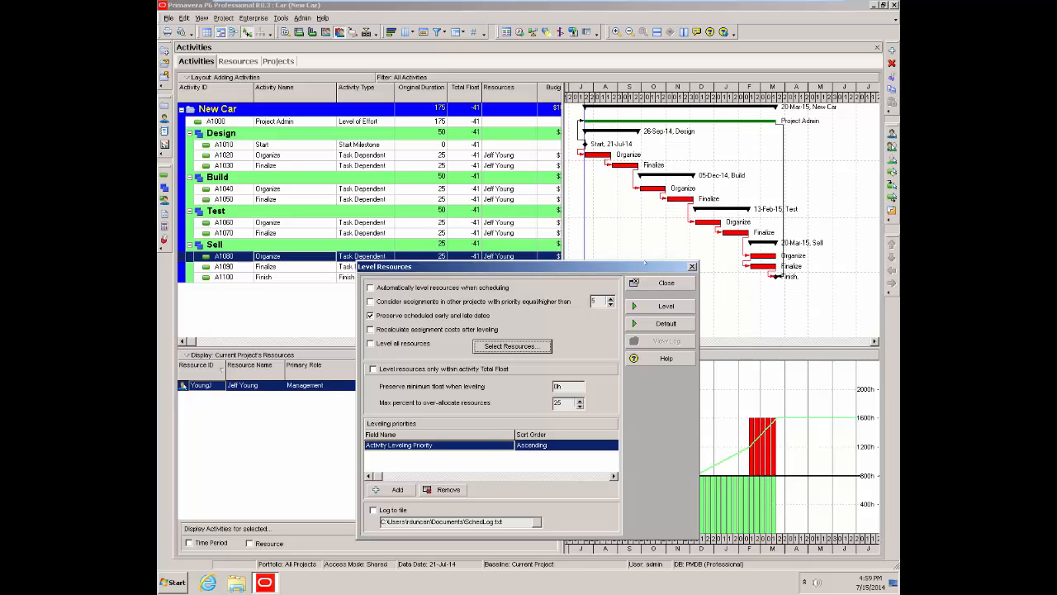
pyautogui.moveTo(643, 266); pyautogui.dragTo(594, 271)
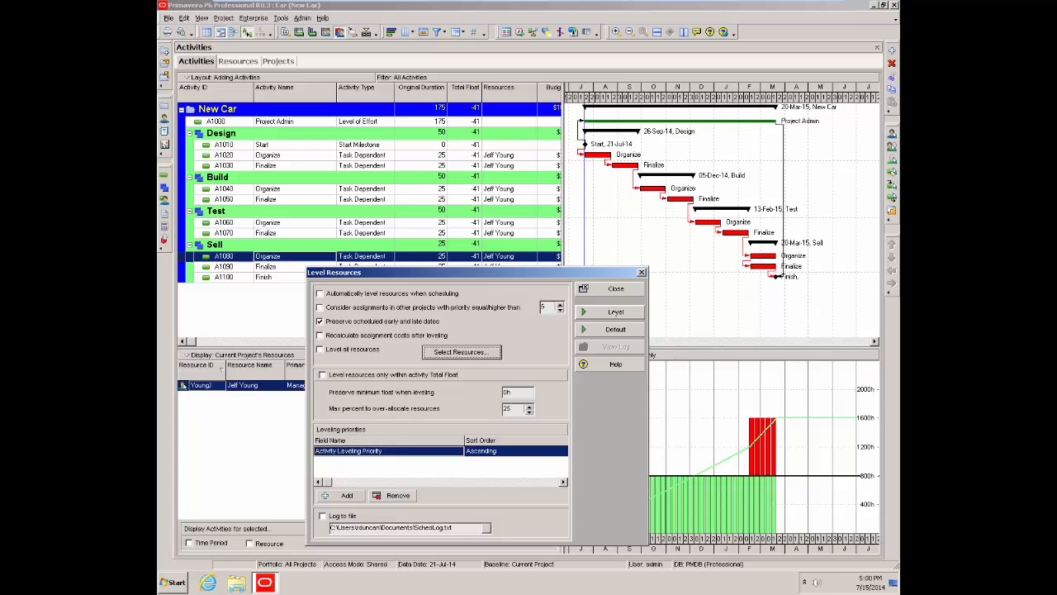
pyautogui.click(615, 312)
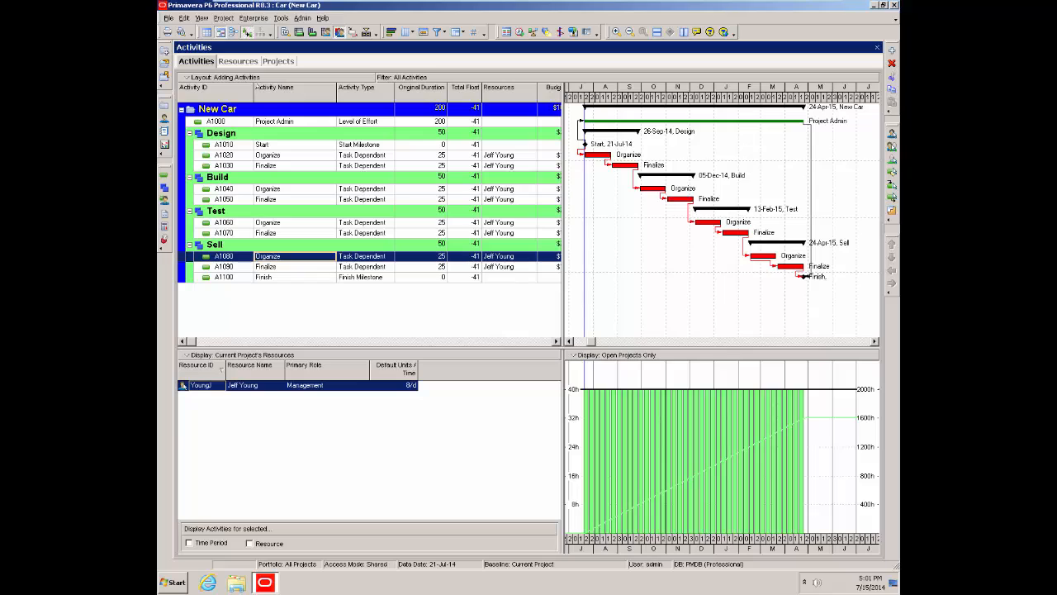
# Step: Review the primary constraint options in the status details of activity A1080 Organize without applying any constraint
pyautogui.click(287, 32)
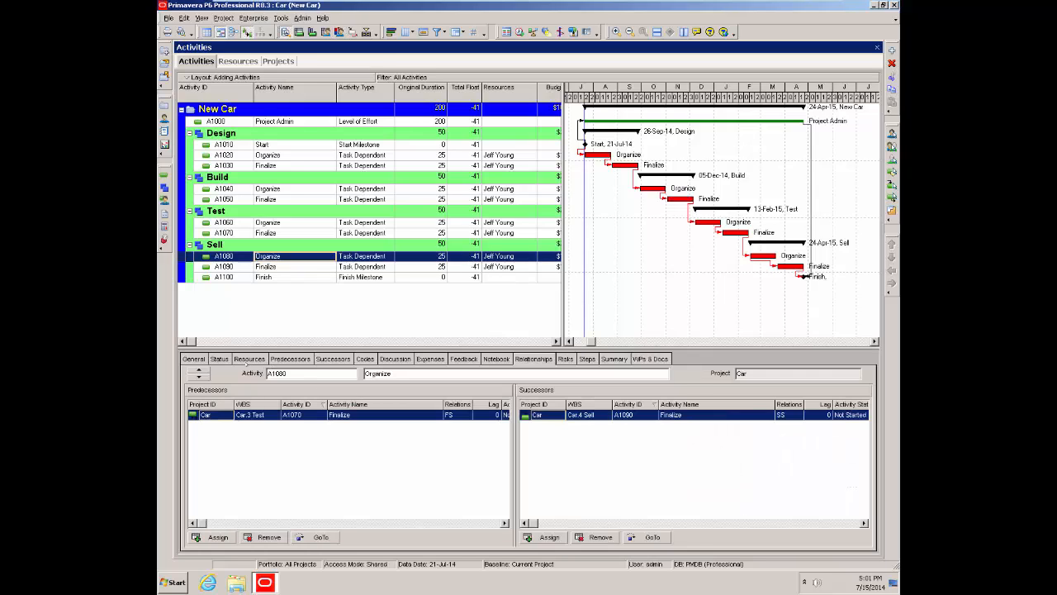
pyautogui.click(219, 358)
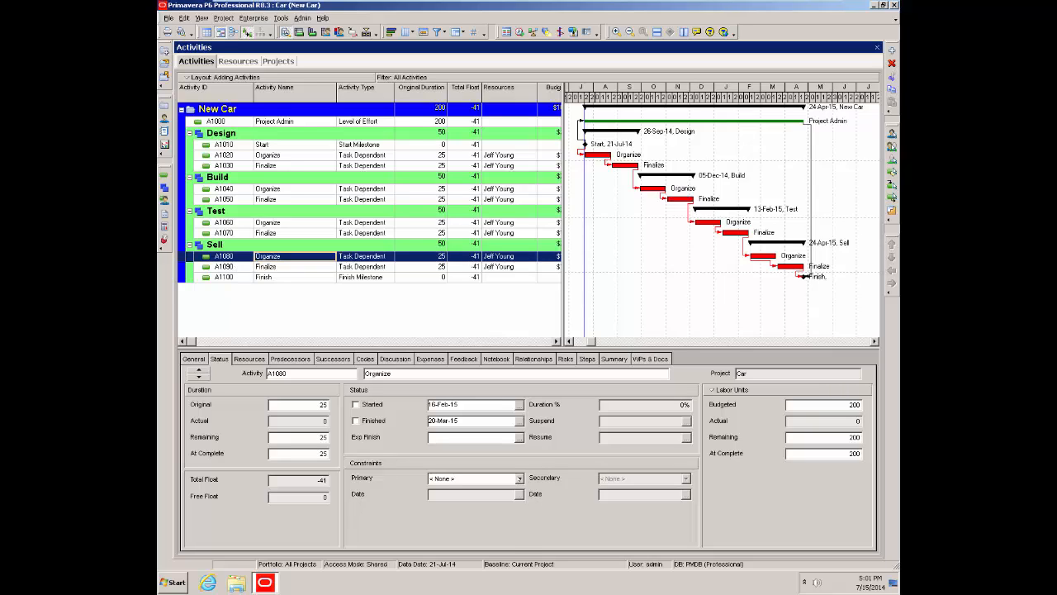
pyautogui.click(519, 478)
pyautogui.scroll(-1, 463, 522)
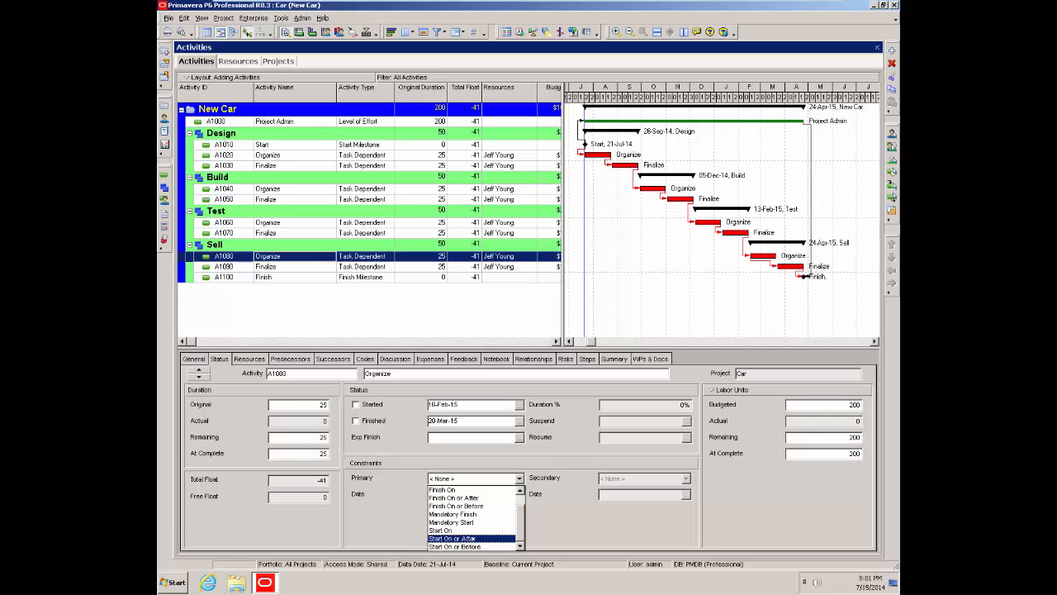
pyautogui.click(566, 520)
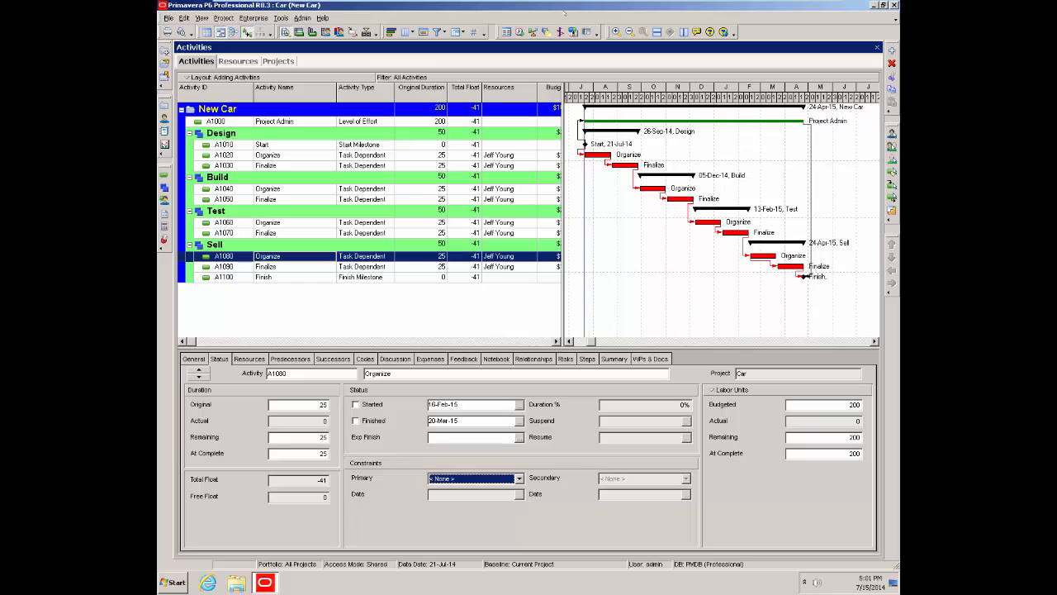
# Step: Reschedule the project with the 21-Jul-14 data date and widen the activity table to show the full Budgeted Total Cost column
pyautogui.click(519, 32)
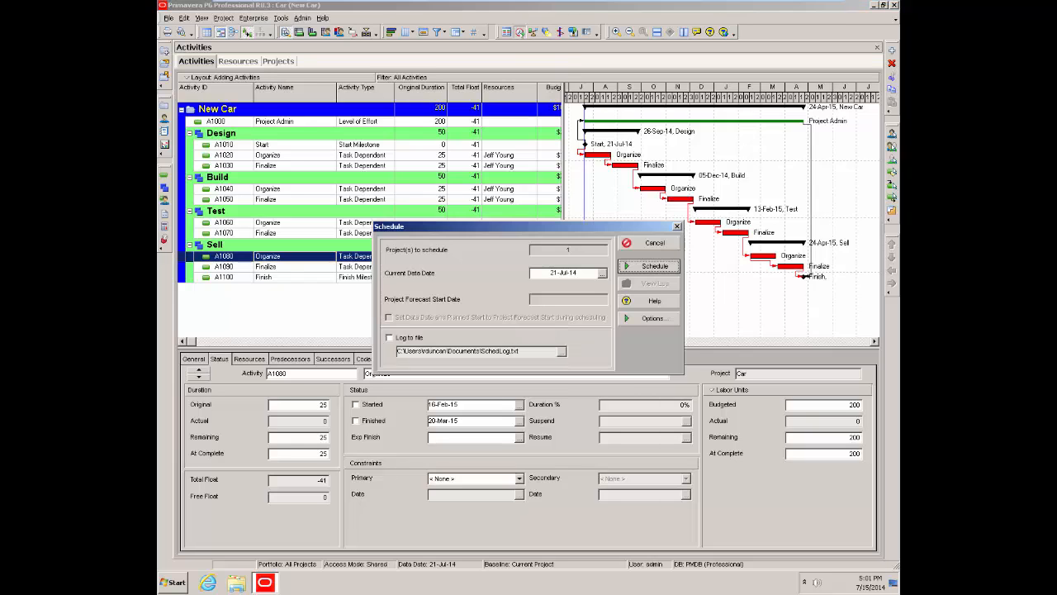
pyautogui.click(649, 265)
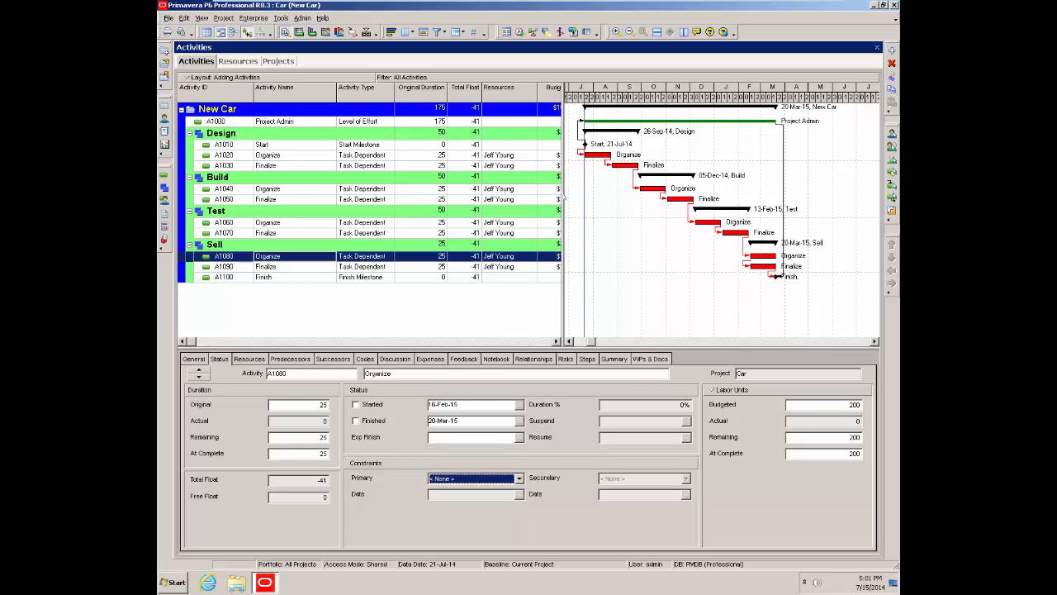
pyautogui.moveTo(565, 195); pyautogui.dragTo(649, 196)
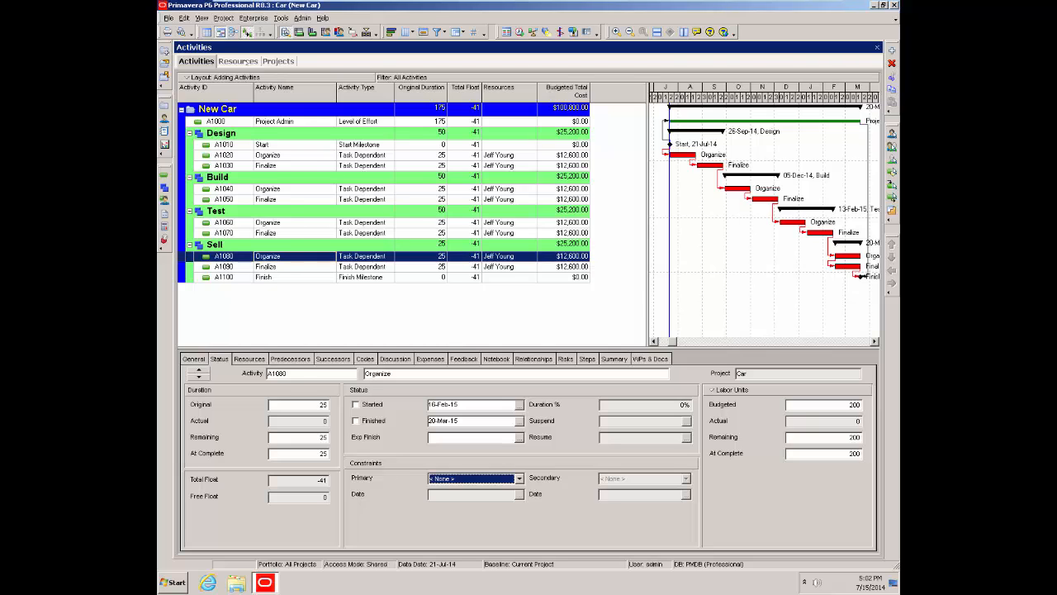
# Step: Switch to the resource list and reorder the open views so that Resources comes after Projects
pyautogui.click(238, 61)
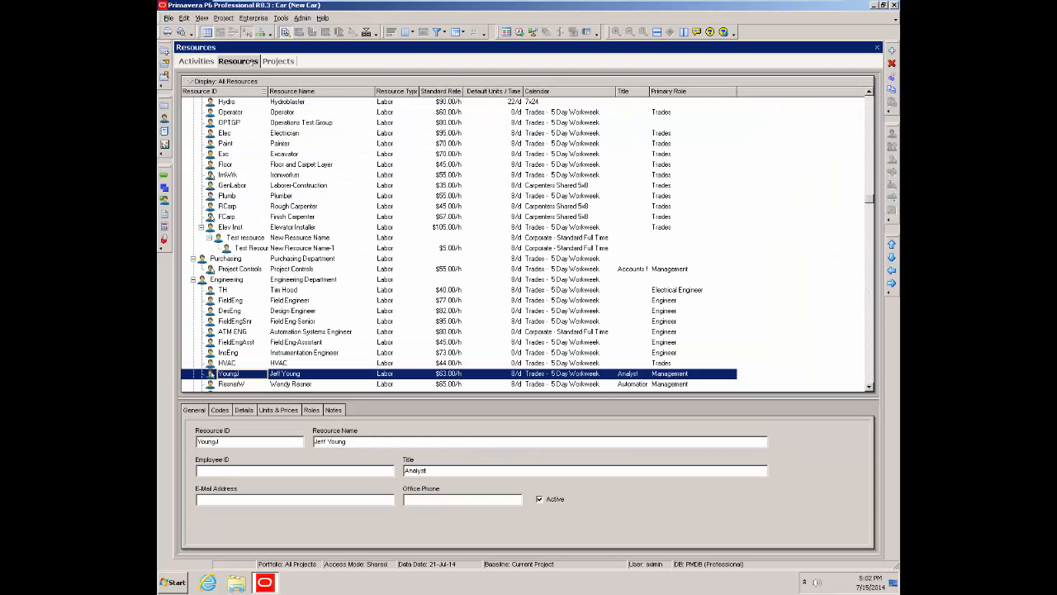
pyautogui.moveTo(232, 61); pyautogui.dragTo(363, 63)
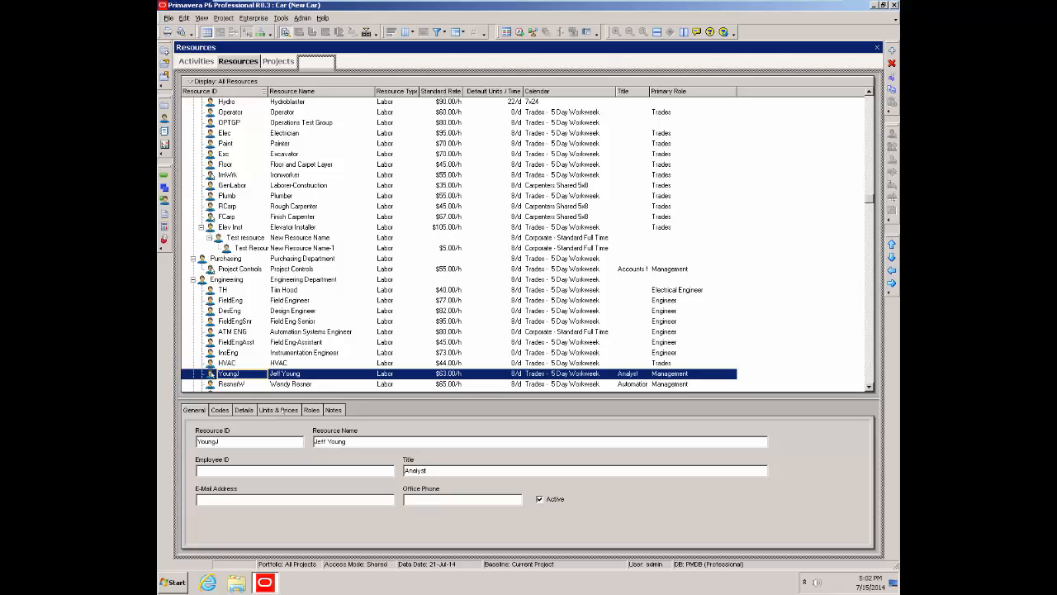
pyautogui.moveTo(237, 61); pyautogui.dragTo(316, 61)
# Step: Add a second rate entry effective 15-Jul-14 at $70.00/h for the selected management resource, and return to the activities
pyautogui.click(278, 405)
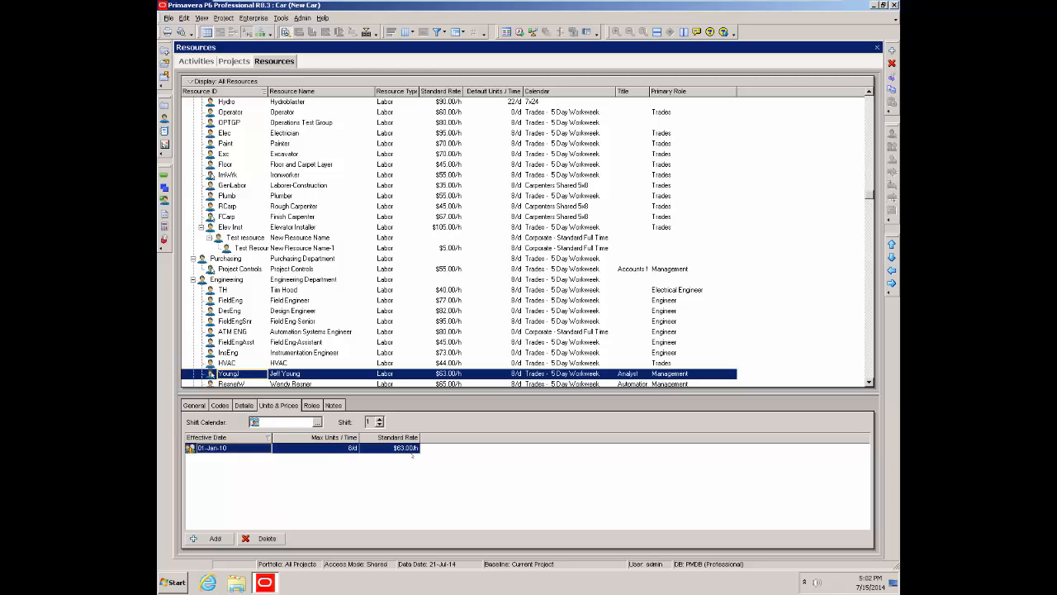
pyautogui.click(211, 538)
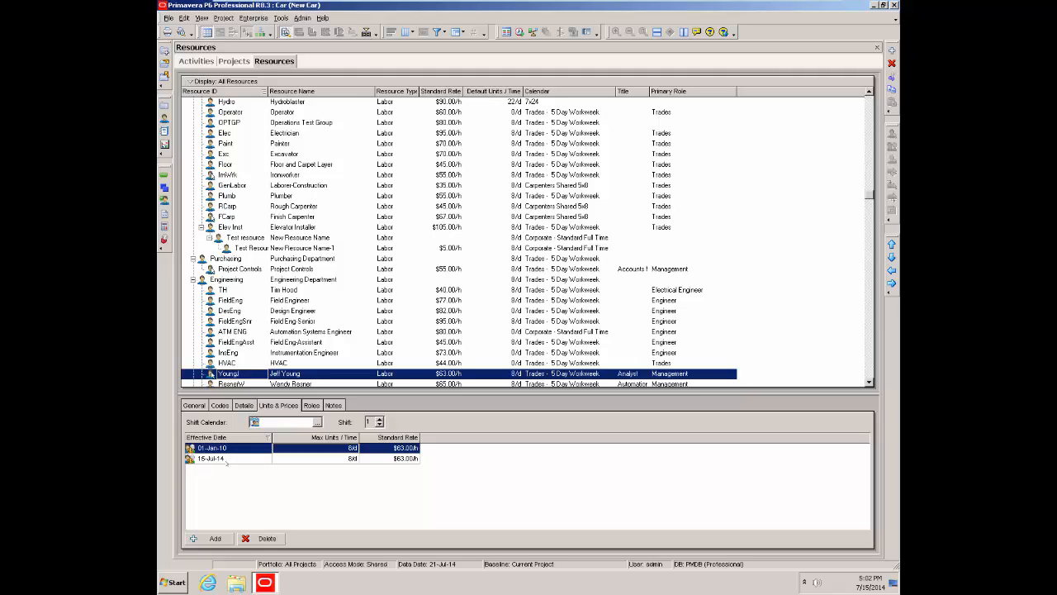
pyautogui.click(241, 459)
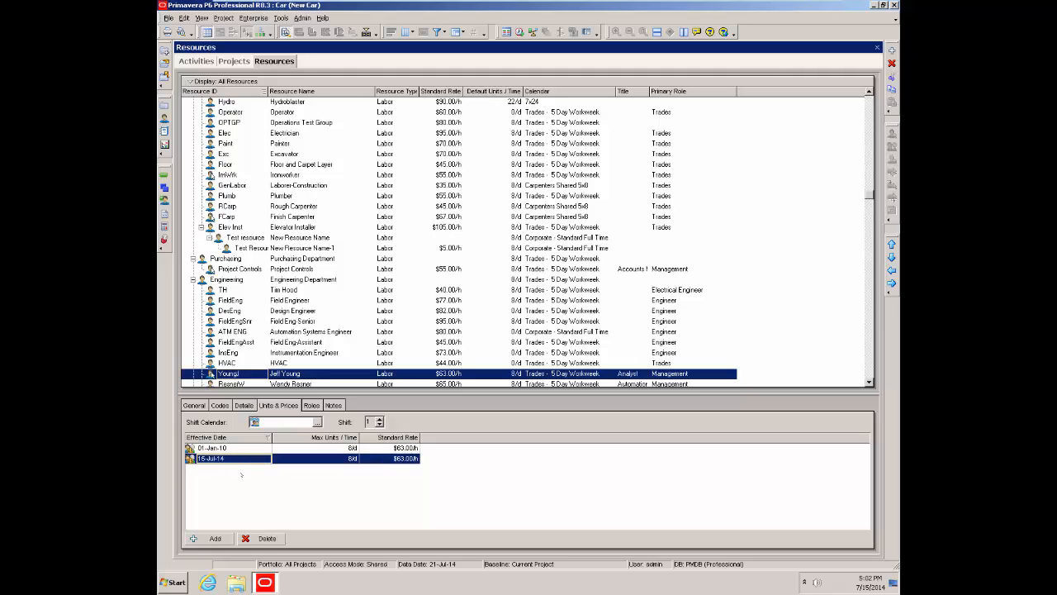
pyautogui.click(397, 458)
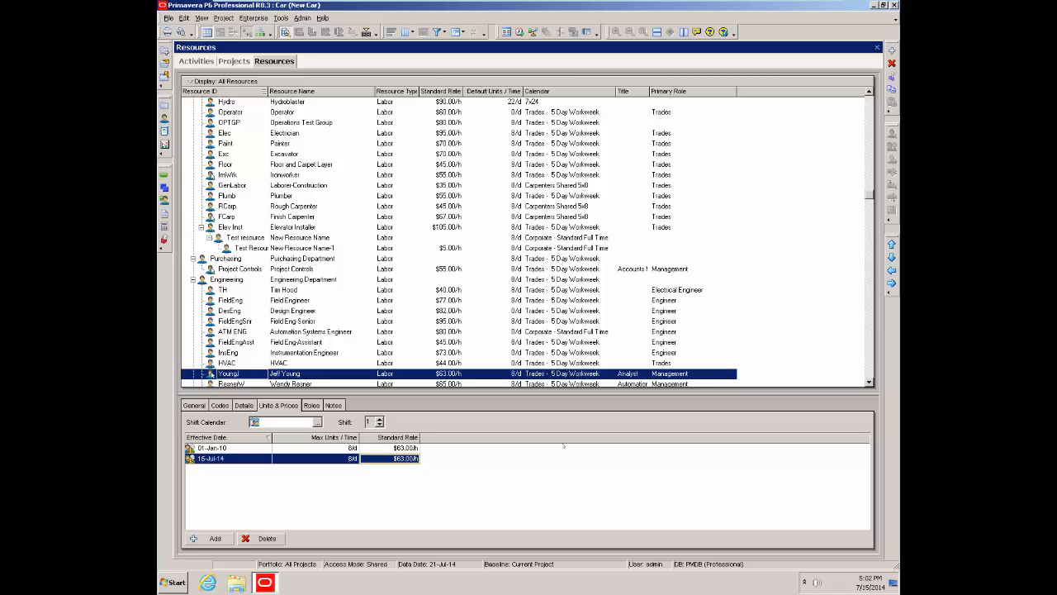
pyautogui.write('70')
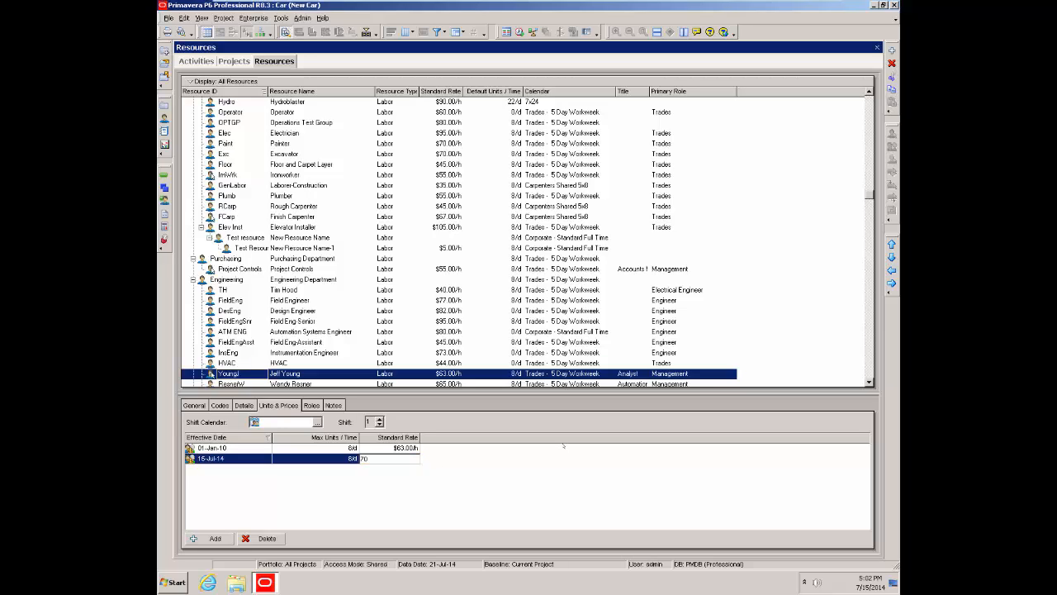
pyautogui.press('Return')
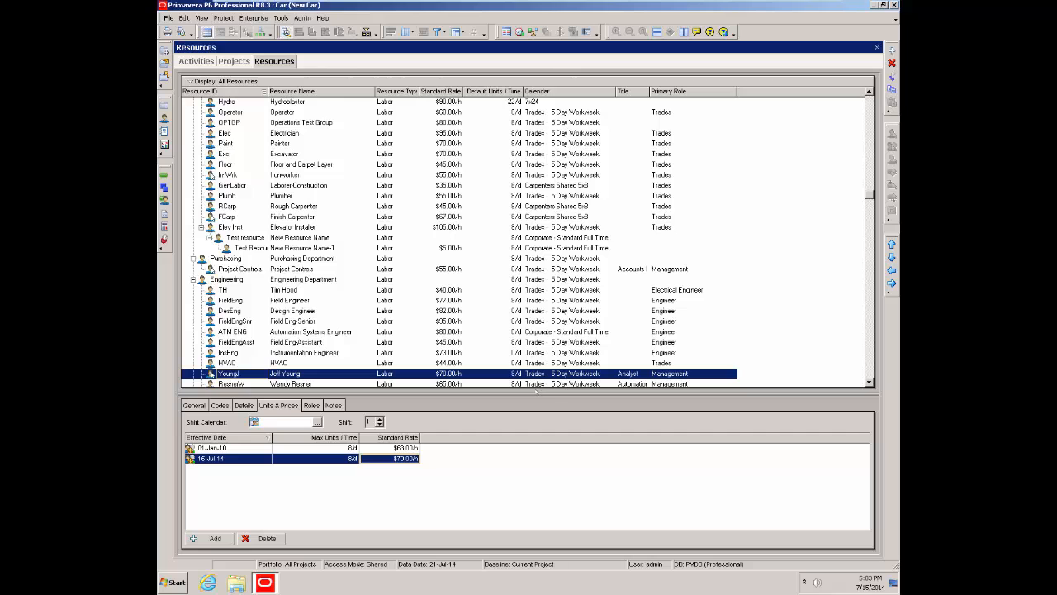
pyautogui.click(195, 61)
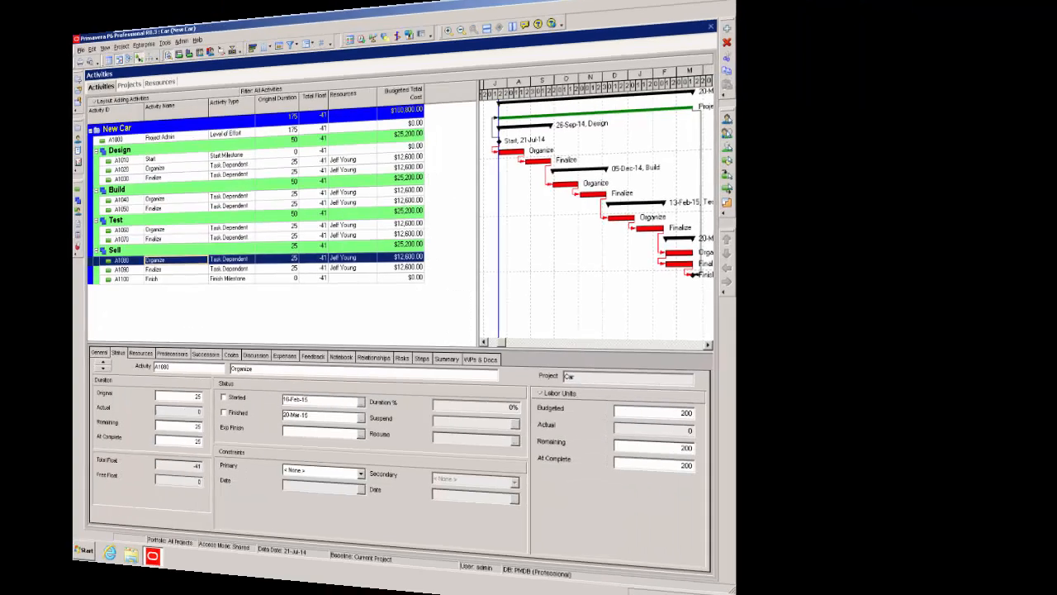